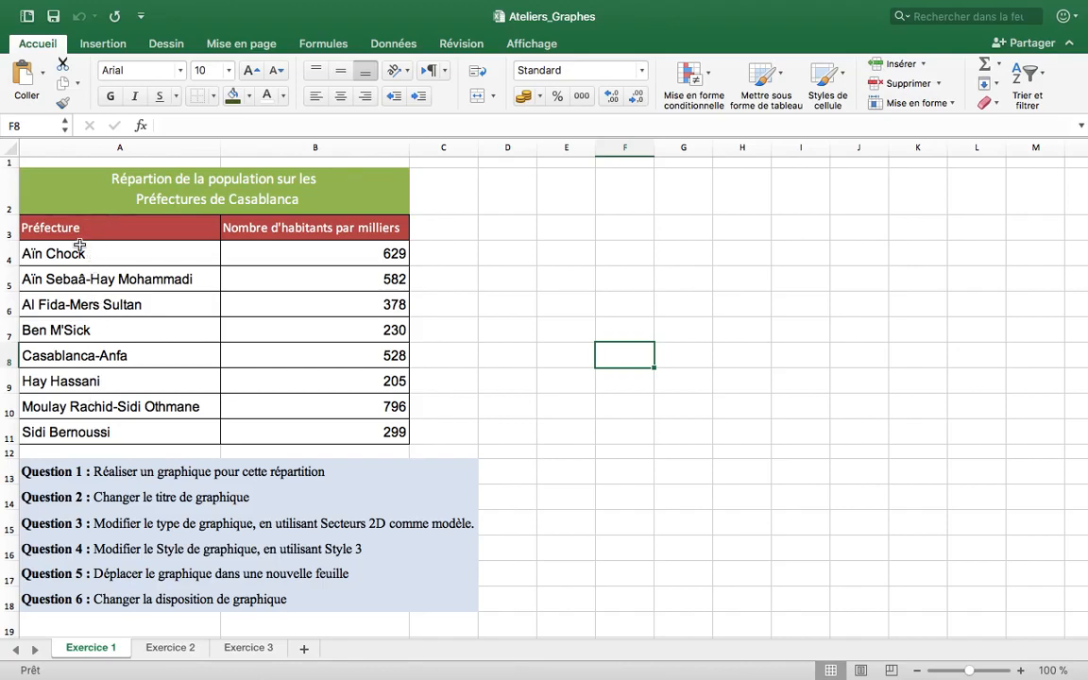
Go through the prefecture names in the population table one by one, from Aïn Chock to Sidi Bernoussi
{"action": "left_click", "coordinate": [81, 253]}
{"action": "left_click", "coordinate": [83, 280]}
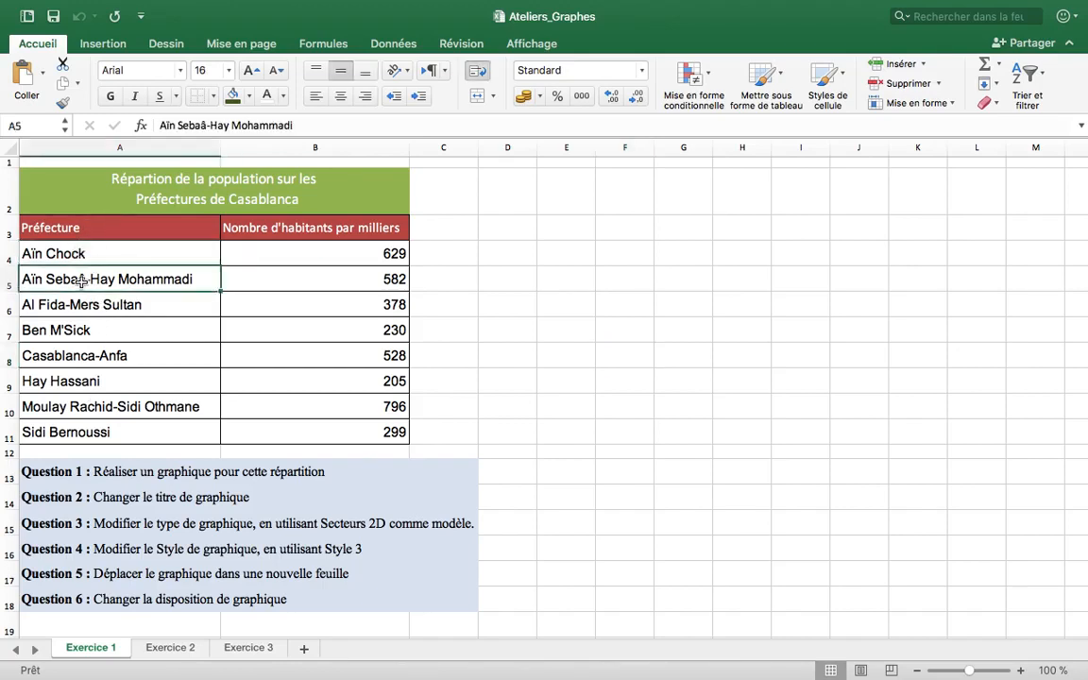
{"action": "left_click", "coordinate": [83, 304]}
{"action": "left_click", "coordinate": [78, 330]}
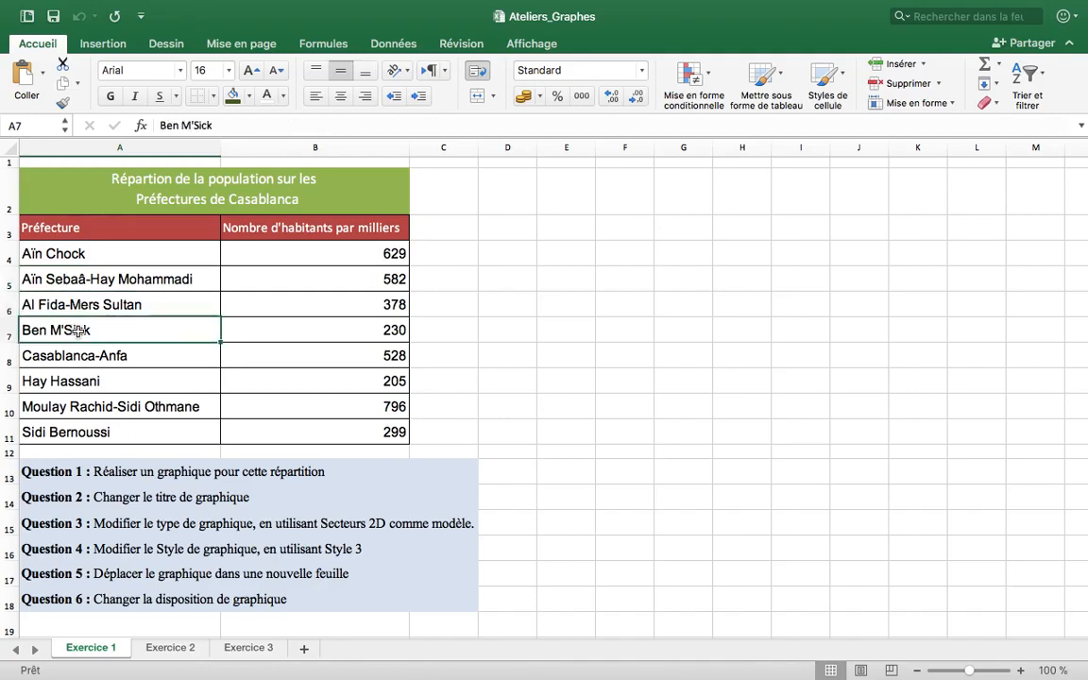
{"action": "left_click", "coordinate": [73, 356]}
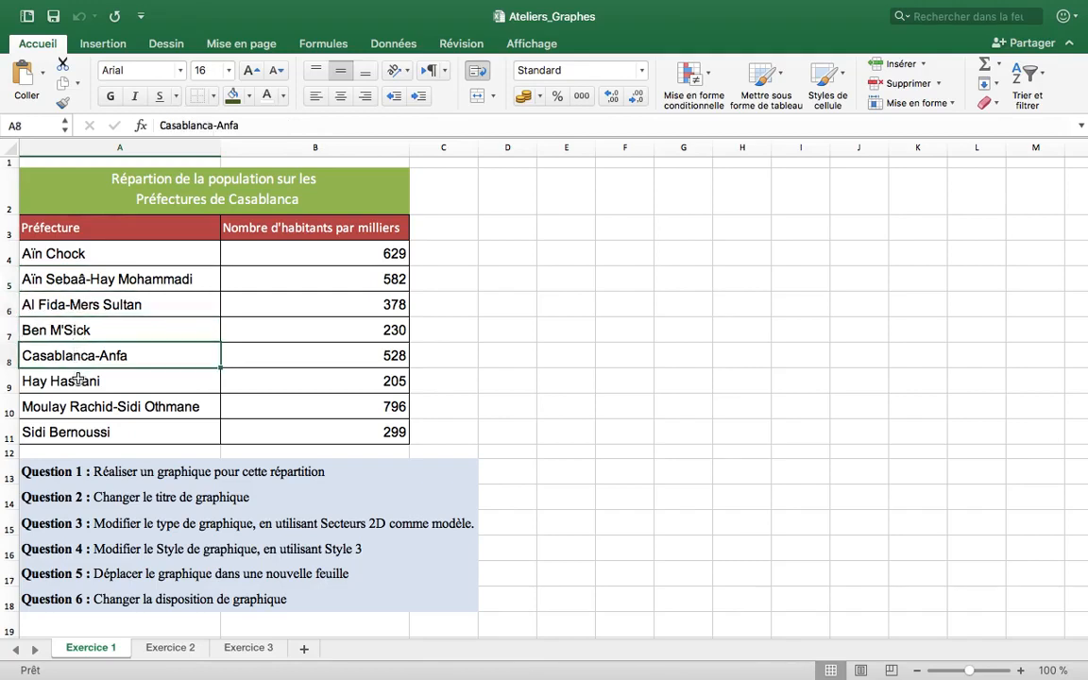
{"action": "left_click", "coordinate": [78, 381]}
{"action": "left_click", "coordinate": [78, 406]}
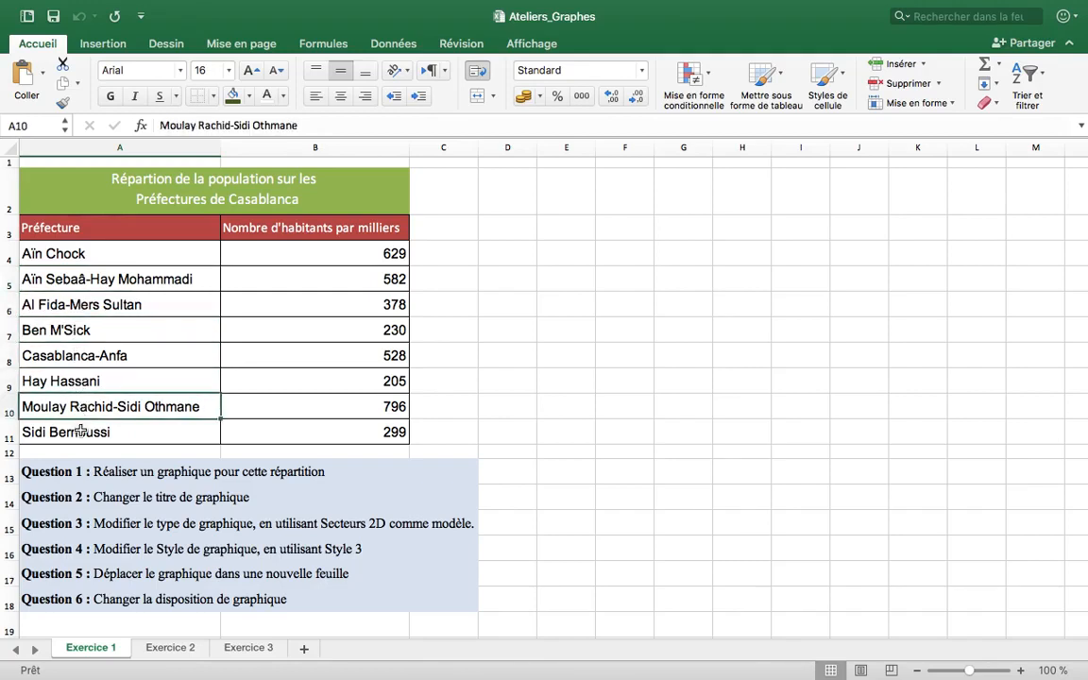
{"action": "left_click", "coordinate": [80, 432]}
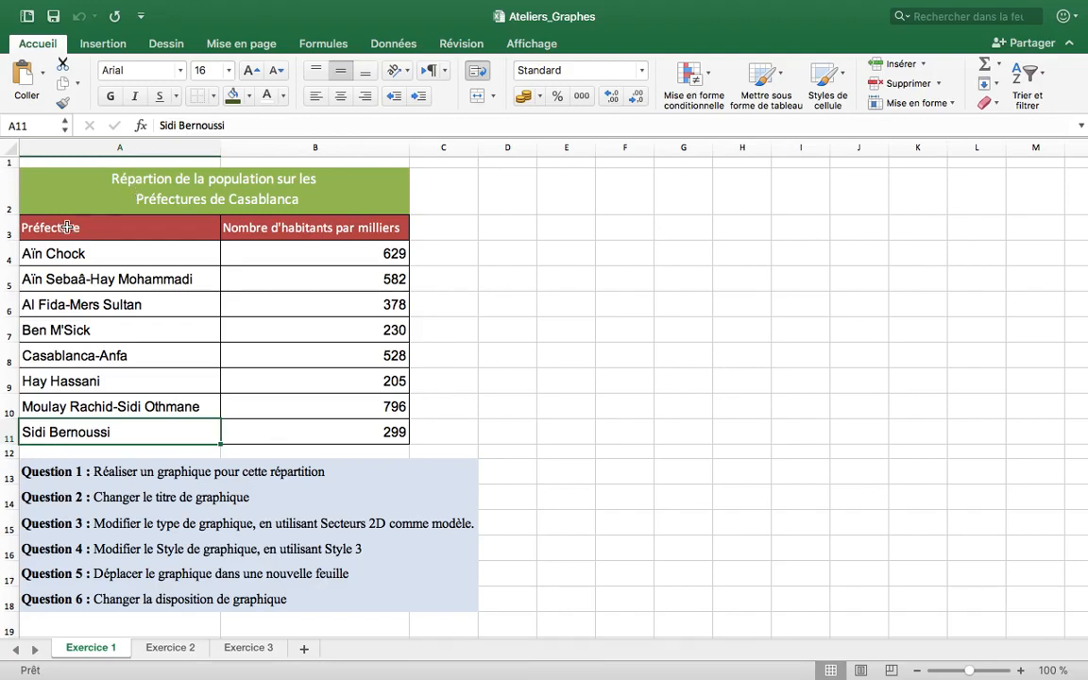
Insert a suggested Histogramme groupé chart from A3:B11 and place it, enlarged, beside the table over about F3:L13
{"action": "left_click_drag", "start_coordinate": [69, 227], "coordinate": [321, 429]}
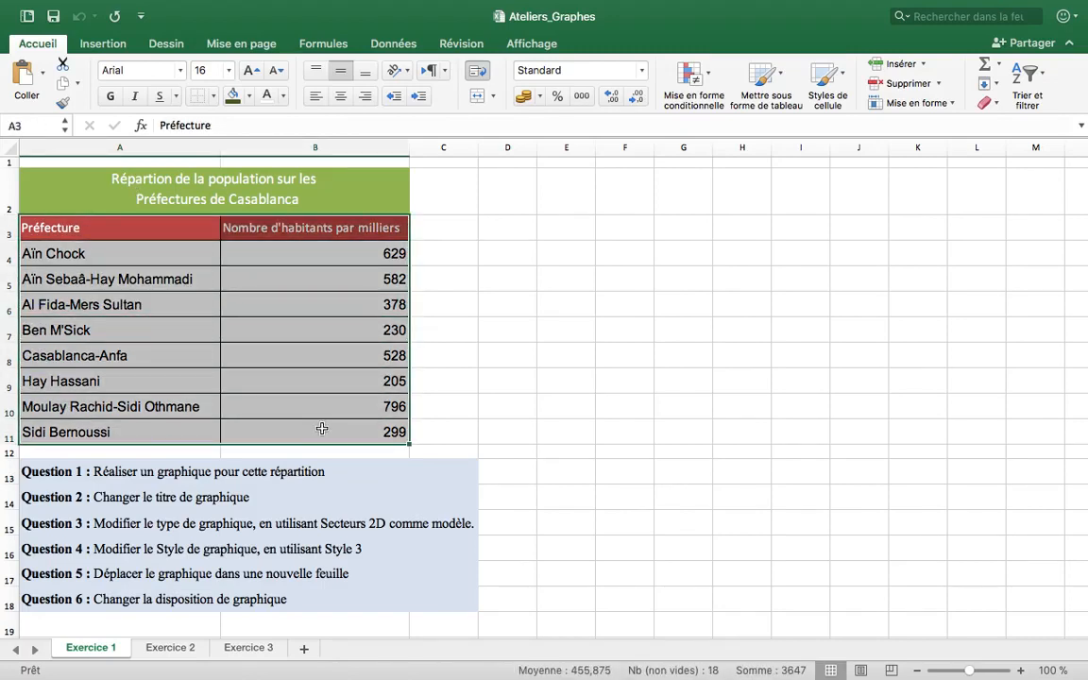
{"action": "left_click", "coordinate": [104, 44]}
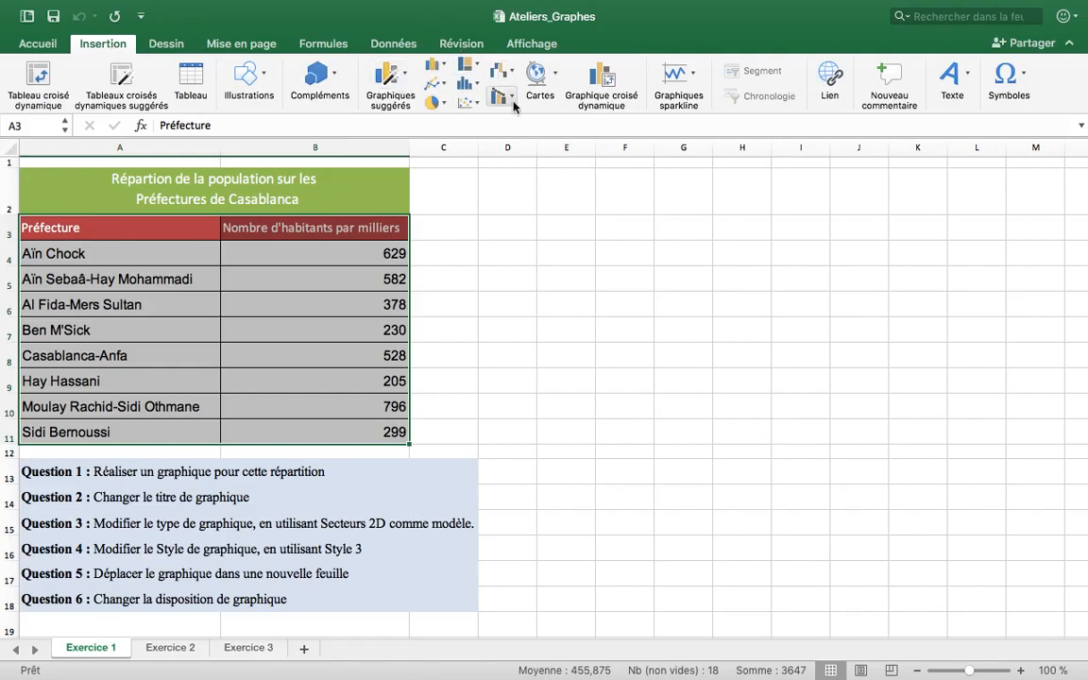
{"action": "left_click", "coordinate": [407, 83]}
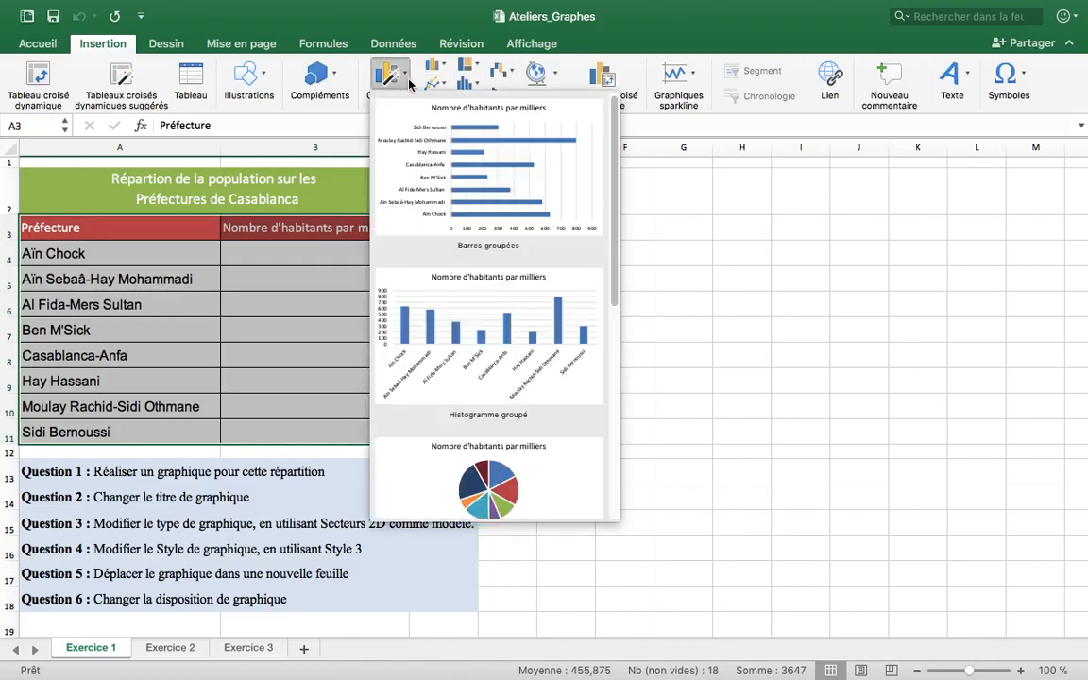
{"action": "left_click", "coordinate": [461, 321]}
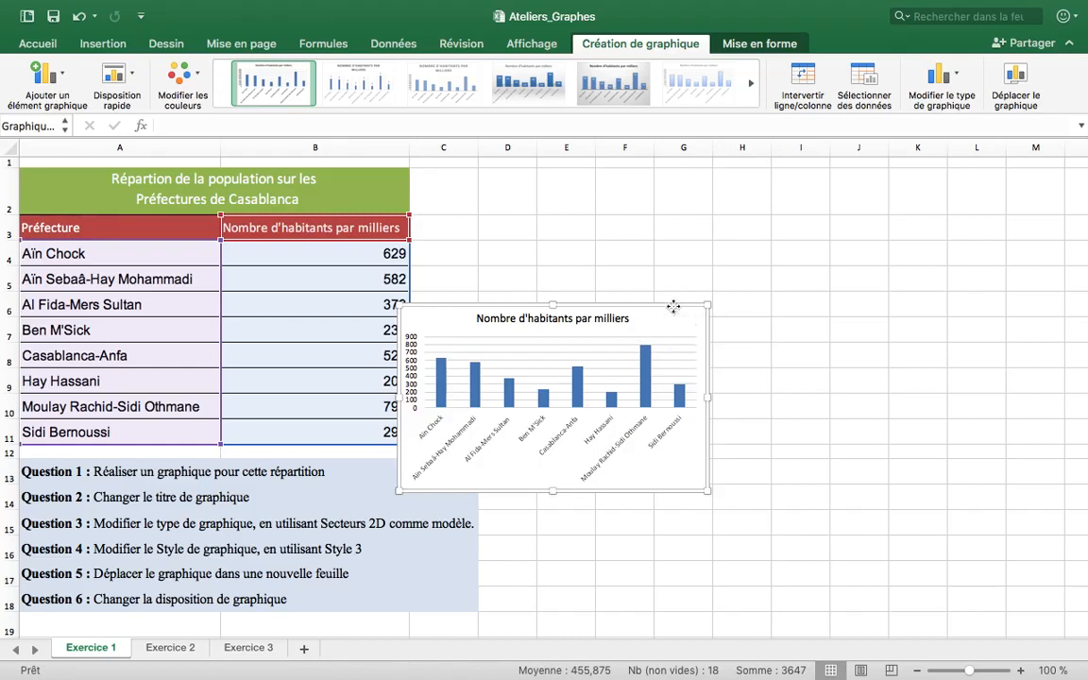
{"action": "left_click_drag", "start_coordinate": [667, 314], "coordinate": [882, 206]}
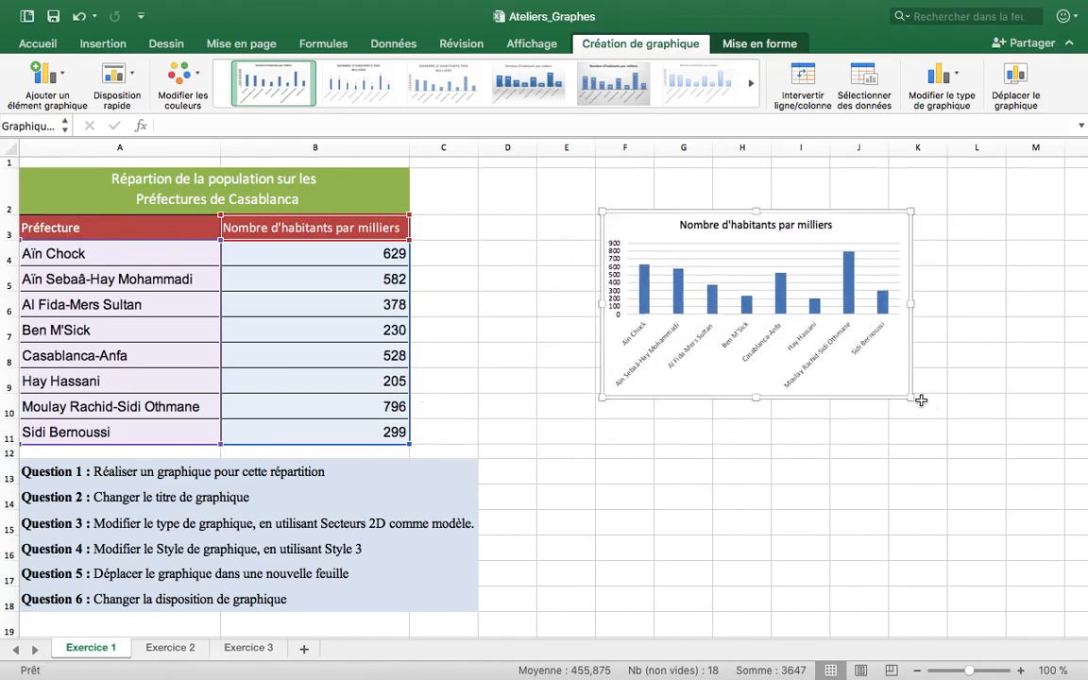
{"action": "left_click_drag", "start_coordinate": [911, 397], "coordinate": [980, 481]}
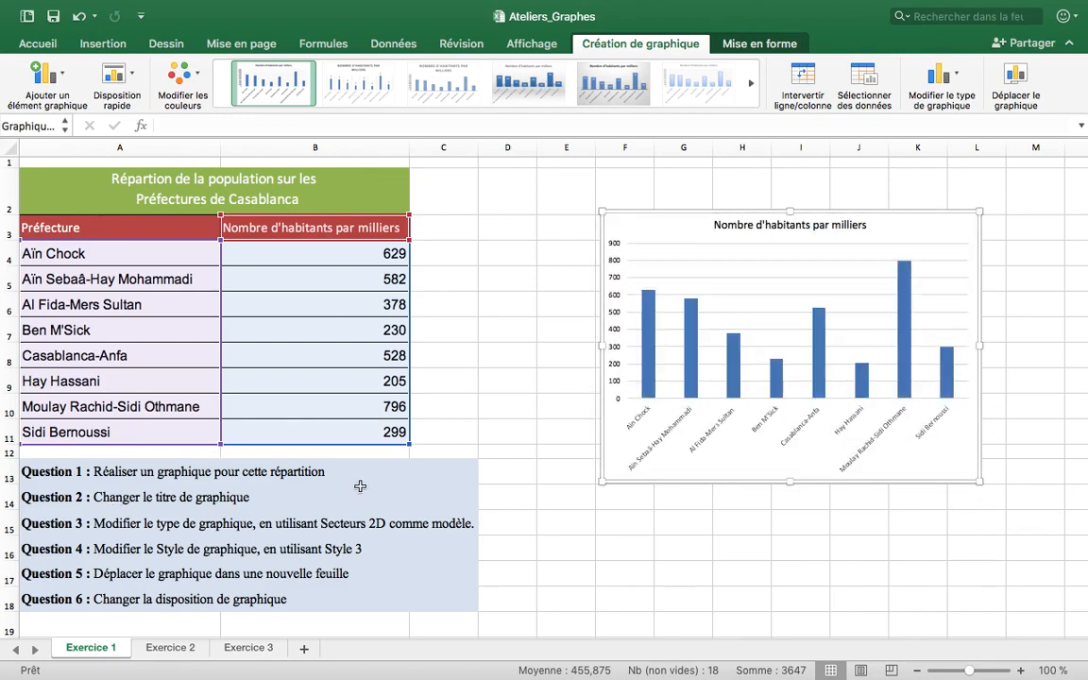
Replace the chart title with "Répartiton de la population sur les préfectures de casablanca"
{"action": "left_click", "coordinate": [795, 227]}
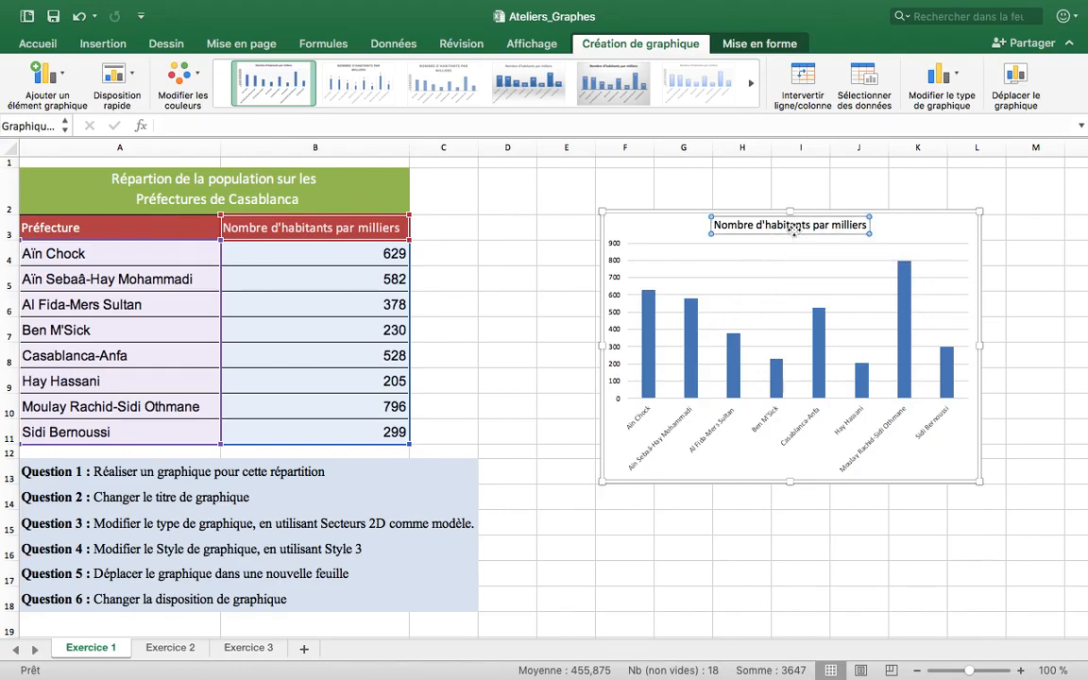
{"action": "type", "text": "R"}
{"action": "type", "text": "épart"}
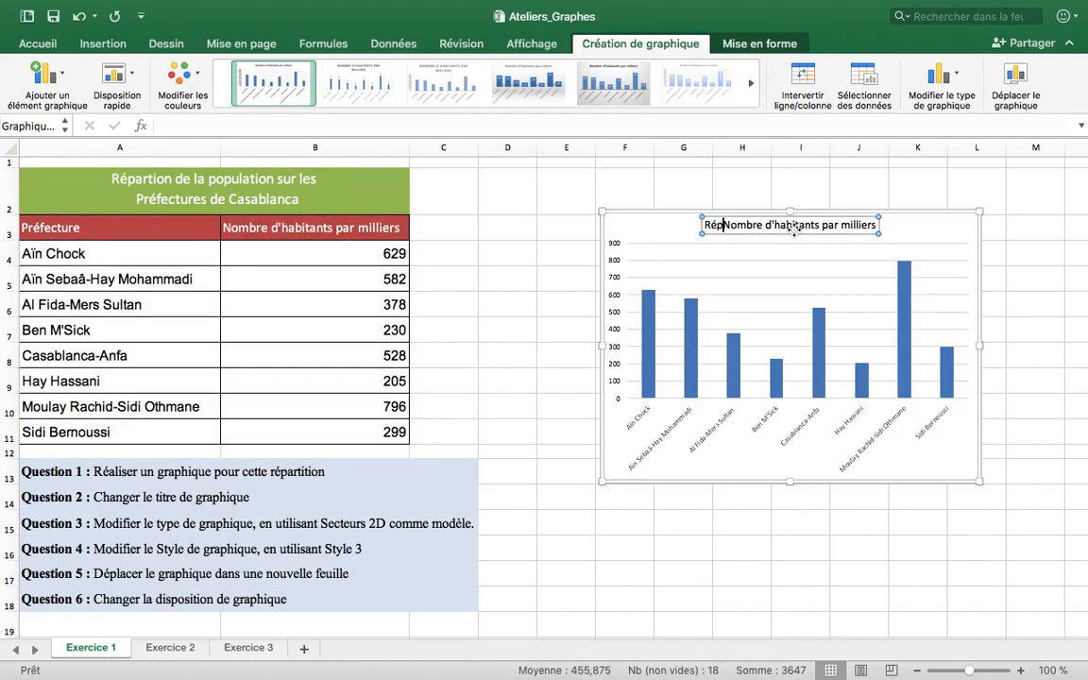
{"action": "type", "text": "iton"}
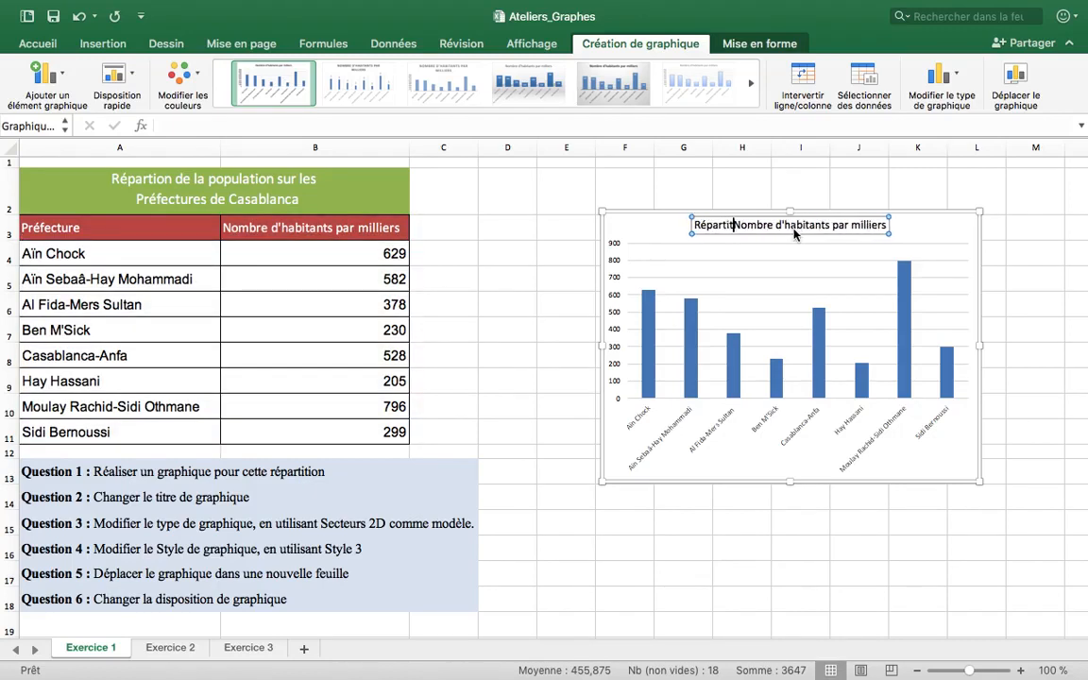
{"action": "type", "text": " de "}
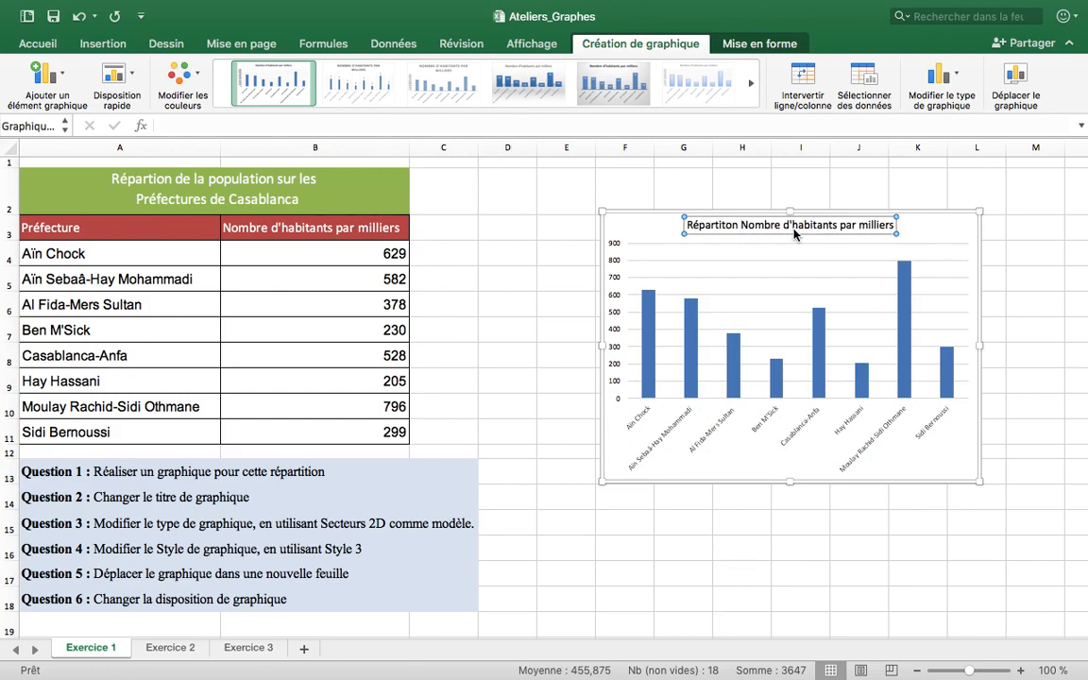
{"action": "type", "text": "la pop"}
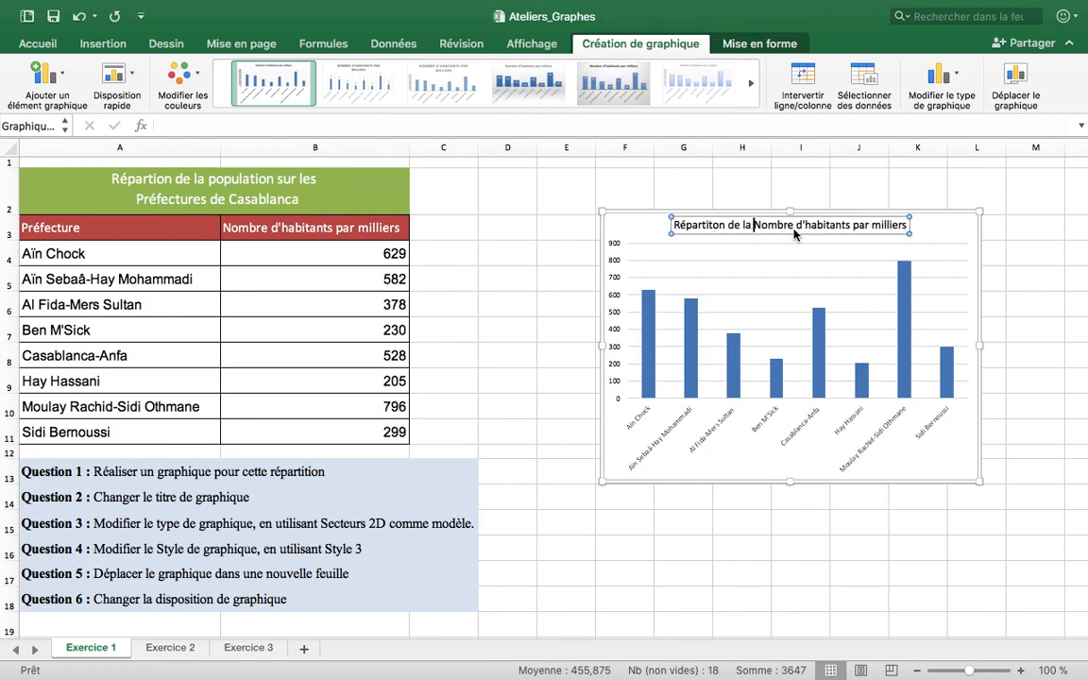
{"action": "type", "text": "ulatio"}
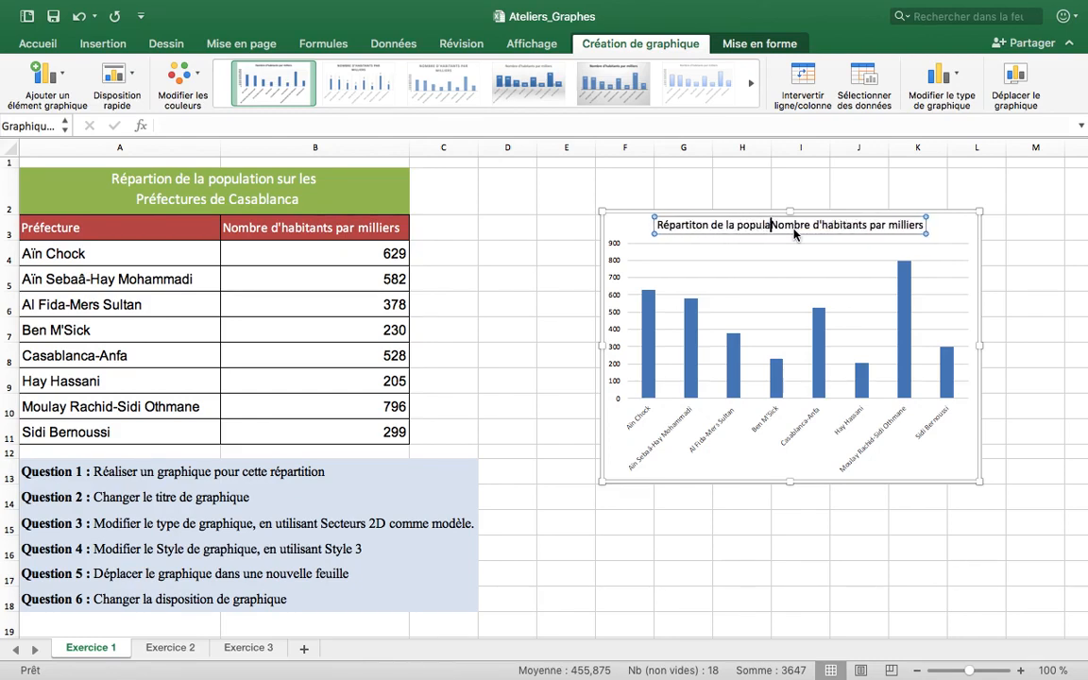
{"action": "type", "text": "n"}
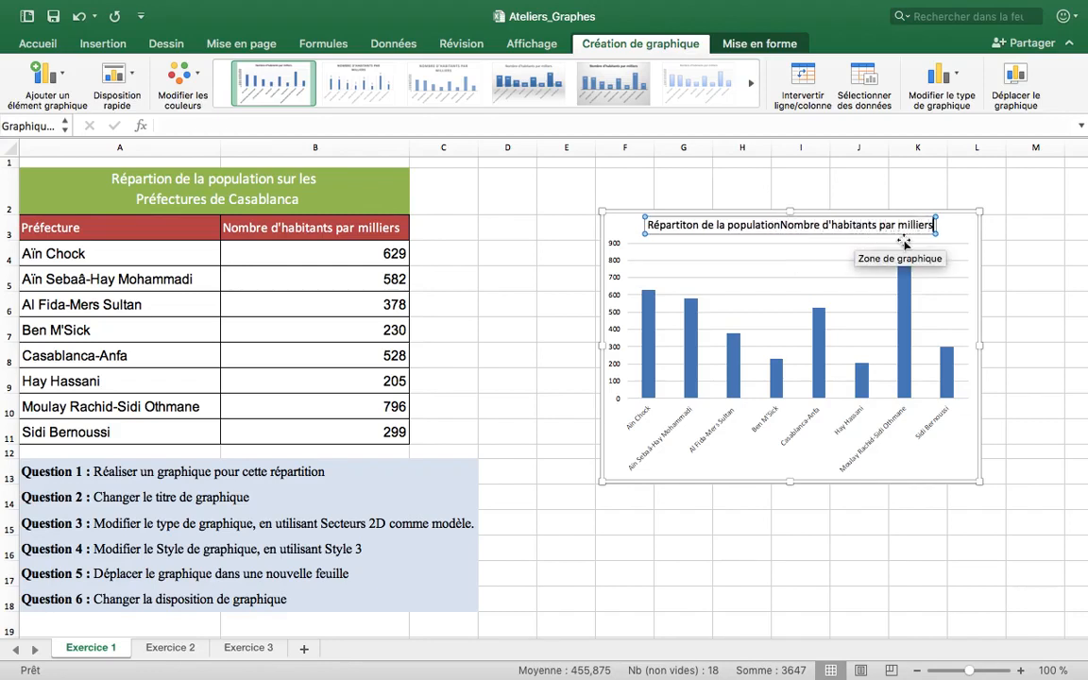
{"action": "key", "text": "BackSpace"}
{"action": "key", "text": "BackSpace"}
{"action": "key", "text": "BackSpace"}
{"action": "key", "text": "BackSpace"}
{"action": "key", "text": "BackSpace"}
{"action": "key", "text": "BackSpace"}
{"action": "key", "text": "BackSpace"}
{"action": "key", "text": "BackSpace"}
{"action": "key", "text": "BackSpace"}
{"action": "key", "text": "BackSpace"}
{"action": "key", "text": "BackSpace"}
{"action": "key", "text": "BackSpace"}
{"action": "key", "text": "BackSpace"}
{"action": "key", "text": "BackSpace"}
{"action": "key", "text": "BackSpace"}
{"action": "key", "text": "BackSpace"}
{"action": "key", "text": "BackSpace"}
{"action": "key", "text": "BackSpace"}
{"action": "key", "text": "BackSpace"}
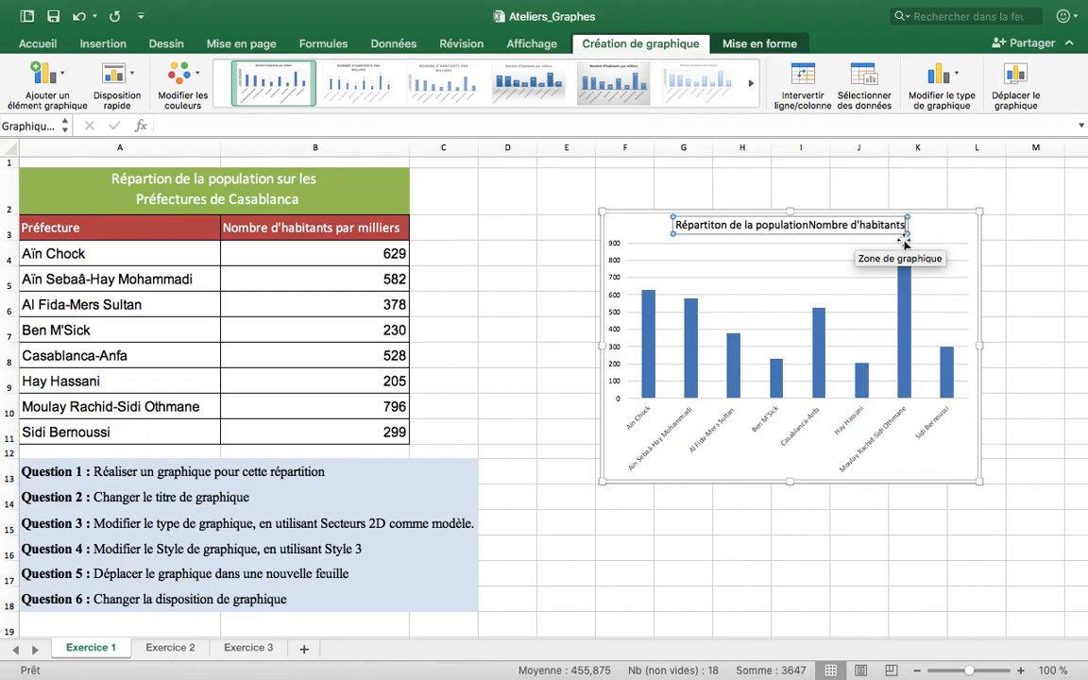
{"action": "key", "text": "BackSpace"}
{"action": "key", "text": "BackSpace"}
{"action": "key", "text": "BackSpace"}
{"action": "key", "text": "BackSpace"}
{"action": "key", "text": "BackSpace"}
{"action": "key", "text": "BackSpace"}
{"action": "key", "text": "BackSpace"}
{"action": "key", "text": "BackSpace"}
{"action": "key", "text": "BackSpace"}
{"action": "key", "text": "BackSpace"}
{"action": "key", "text": "BackSpace"}
{"action": "key", "text": "BackSpace"}
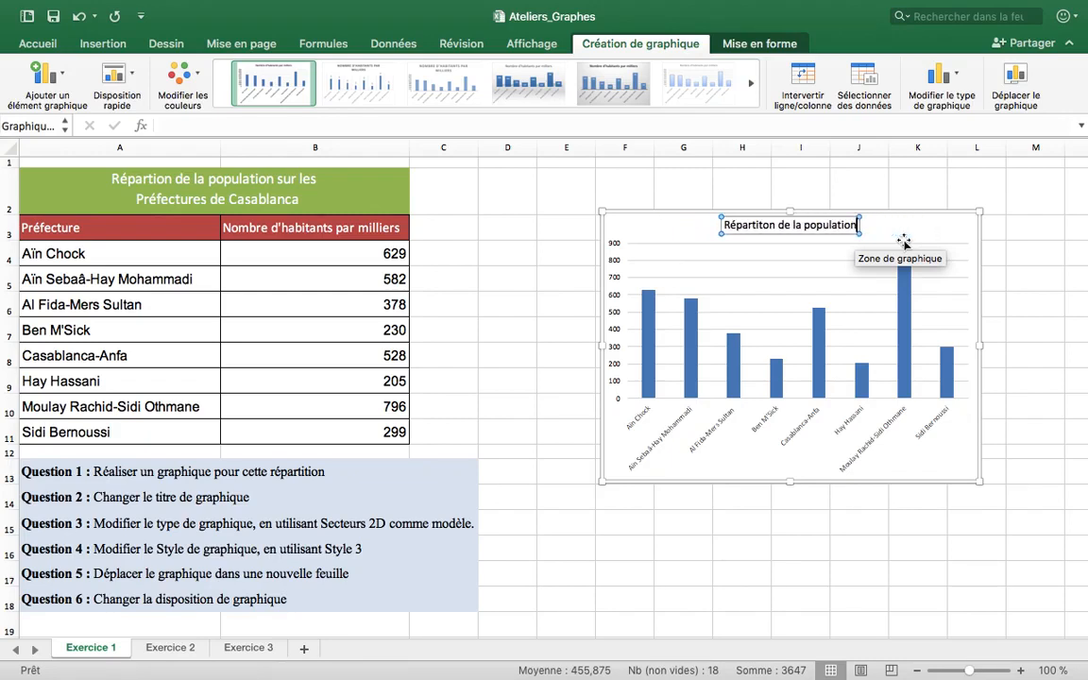
{"action": "type", "text": "su"}
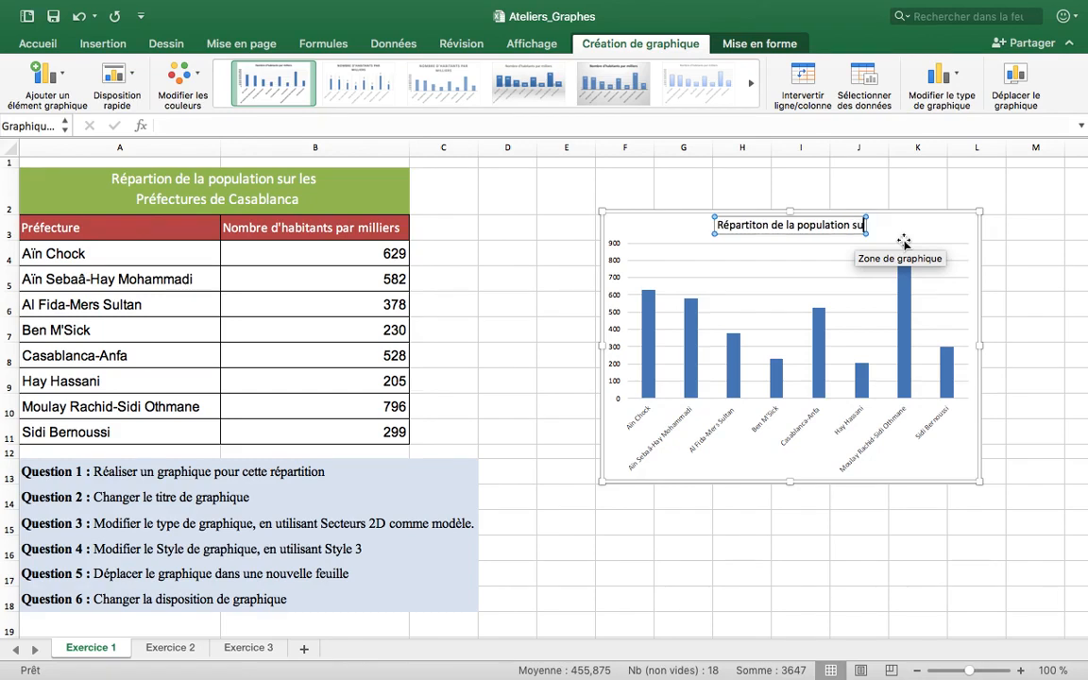
{"action": "type", "text": "r les"}
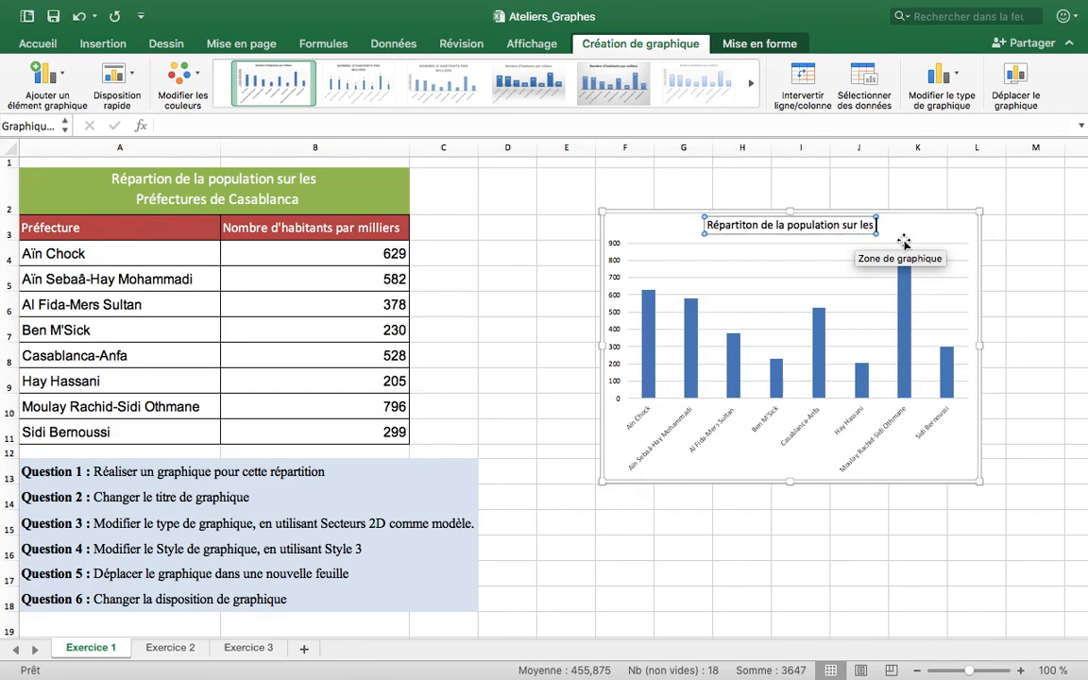
{"action": "type", "text": " préfec"}
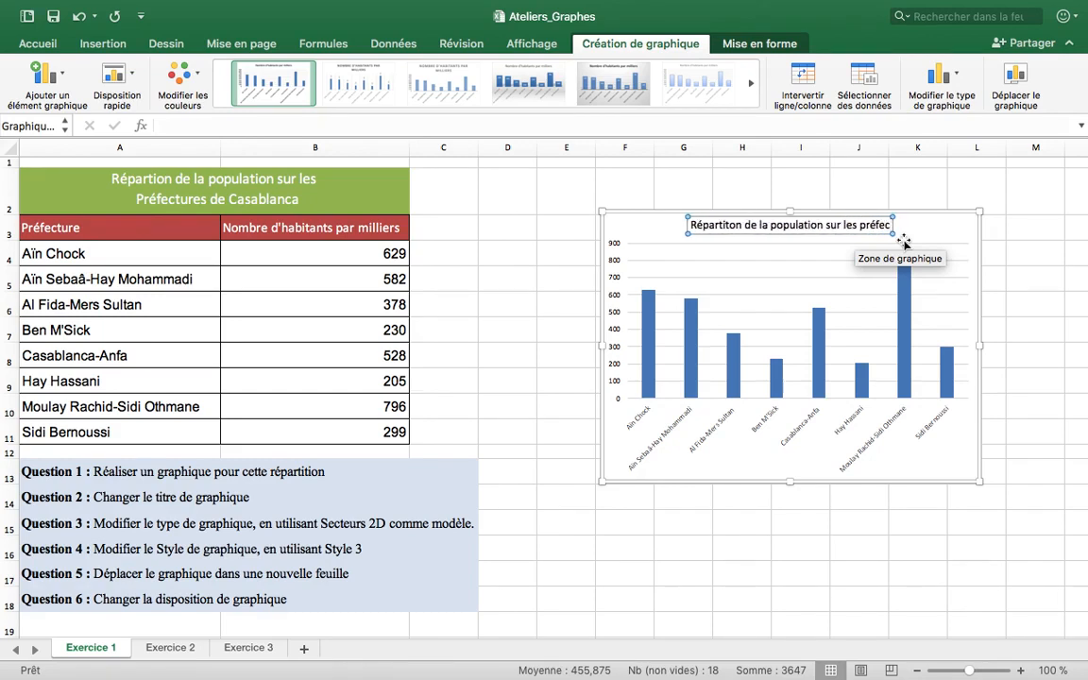
{"action": "type", "text": "tu"}
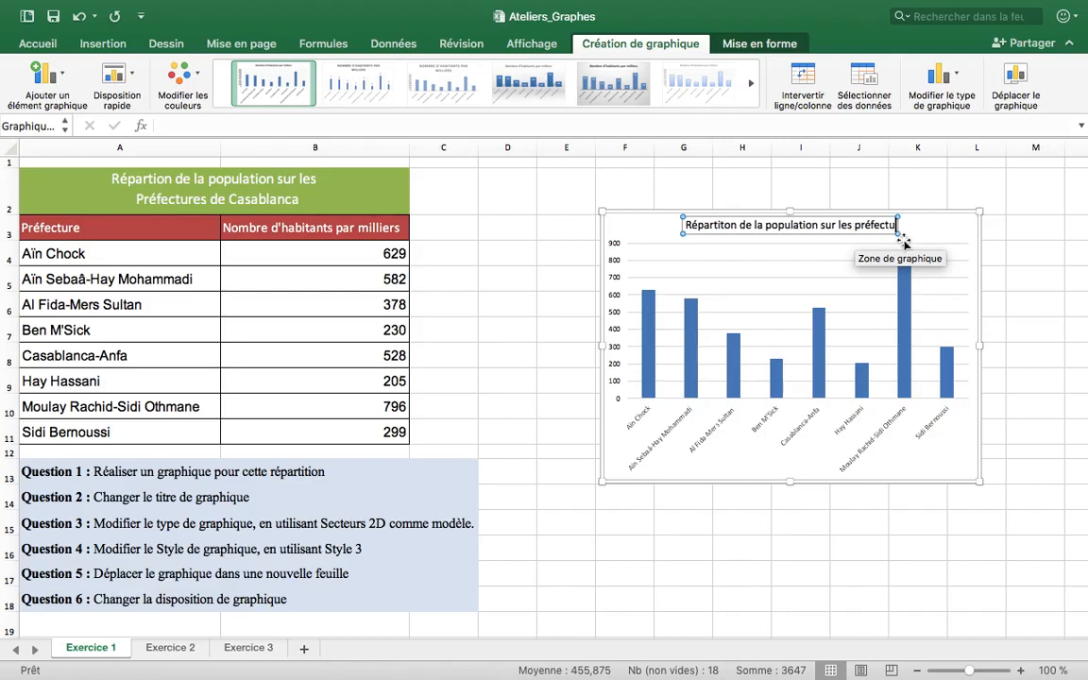
{"action": "type", "text": "res de c"}
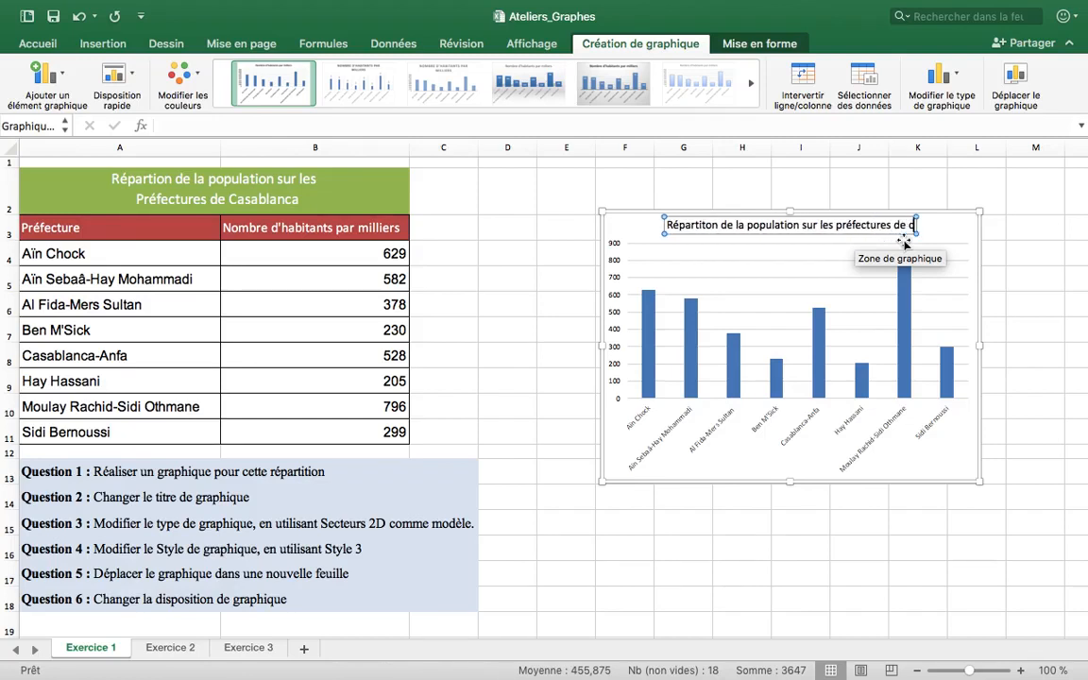
{"action": "type", "text": "asablanca"}
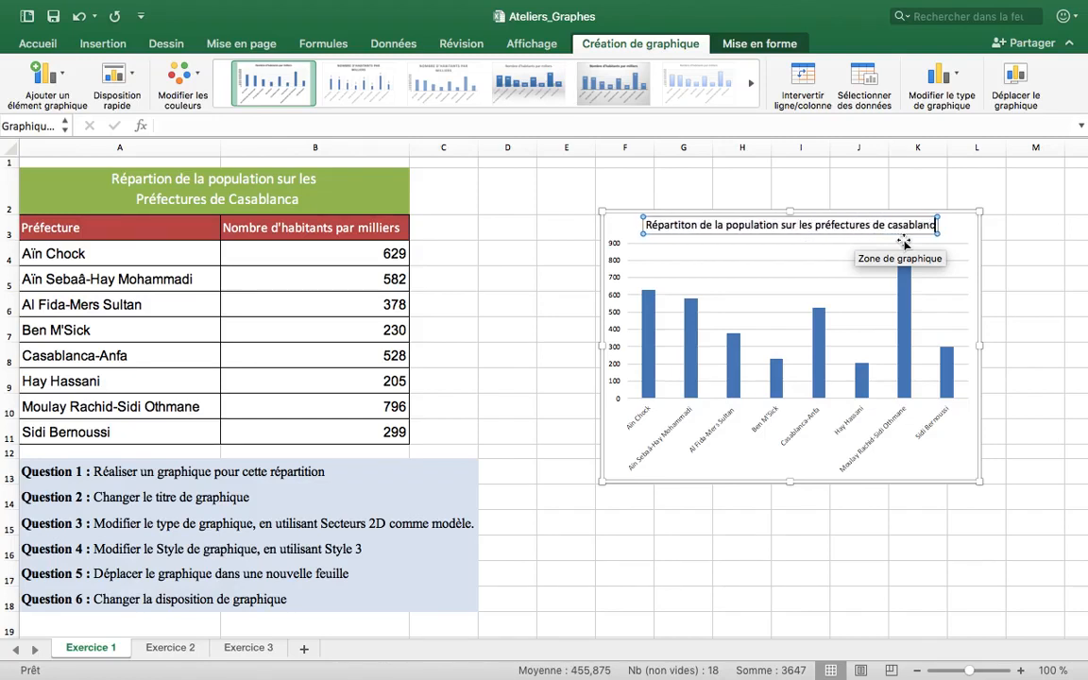
{"action": "left_click", "coordinate": [903, 597]}
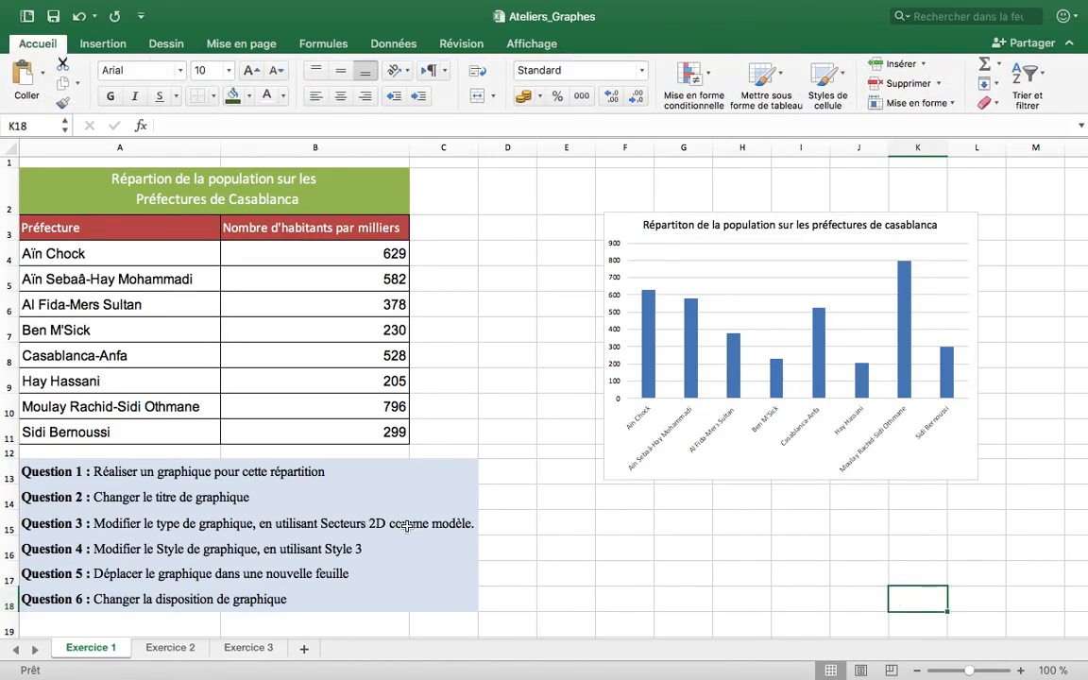
Change the column chart to the basic Secteurs 2D pie type and apply chart Style 3
{"action": "left_click", "coordinate": [959, 218]}
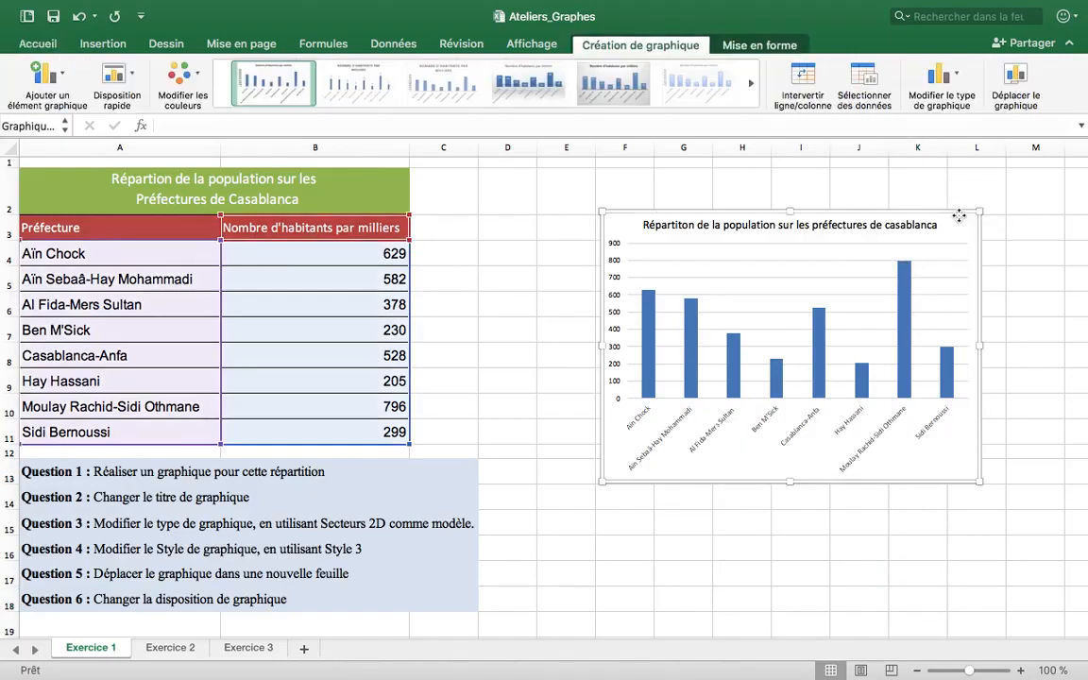
{"action": "left_click", "coordinate": [957, 80]}
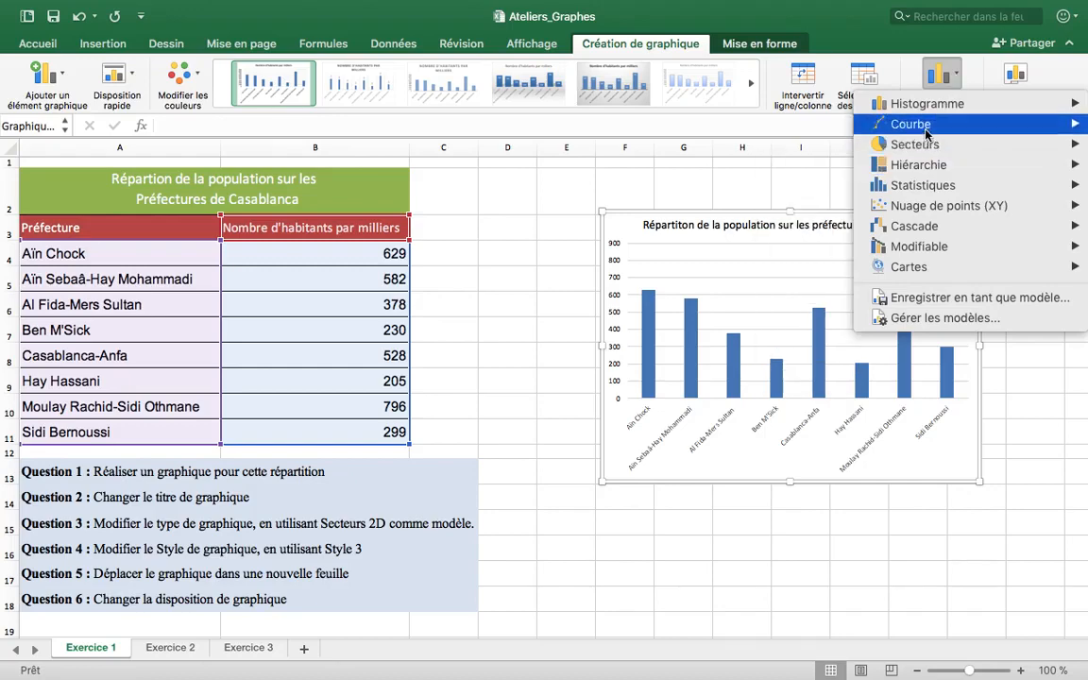
{"action": "mouse_move", "coordinate": [927, 106]}
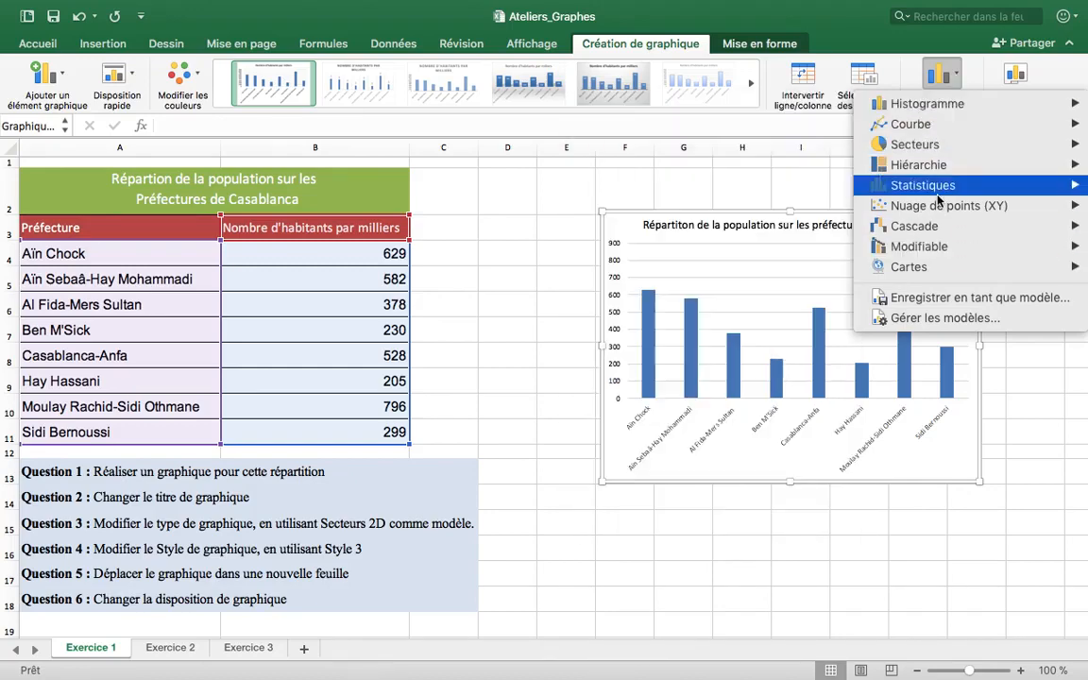
{"action": "mouse_move", "coordinate": [957, 226]}
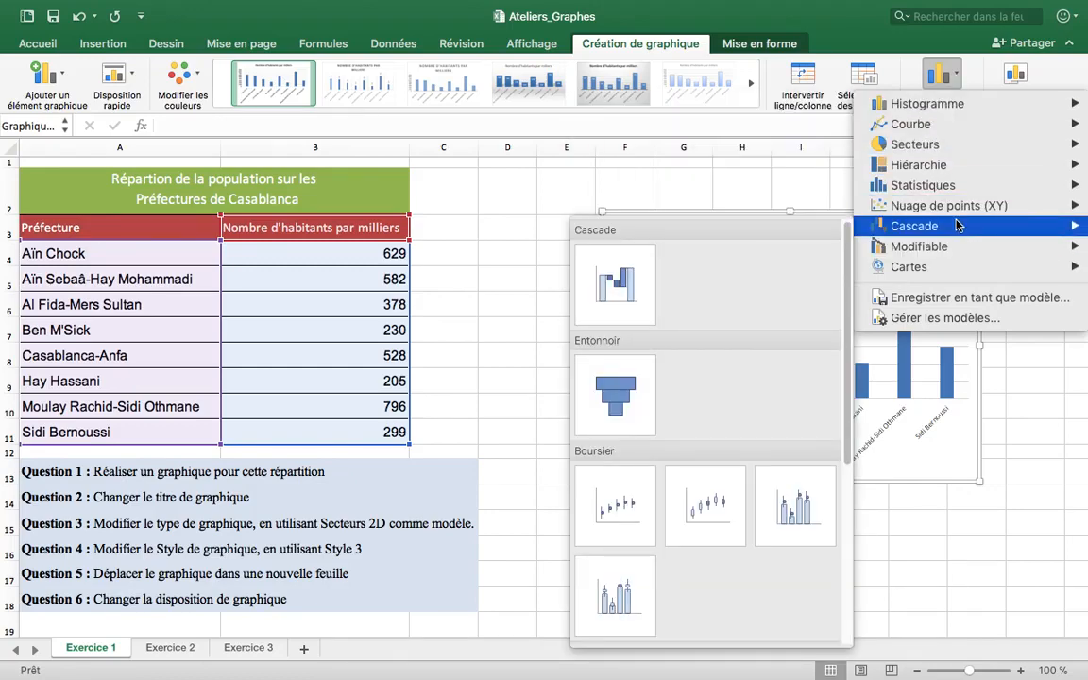
{"action": "mouse_move", "coordinate": [948, 147]}
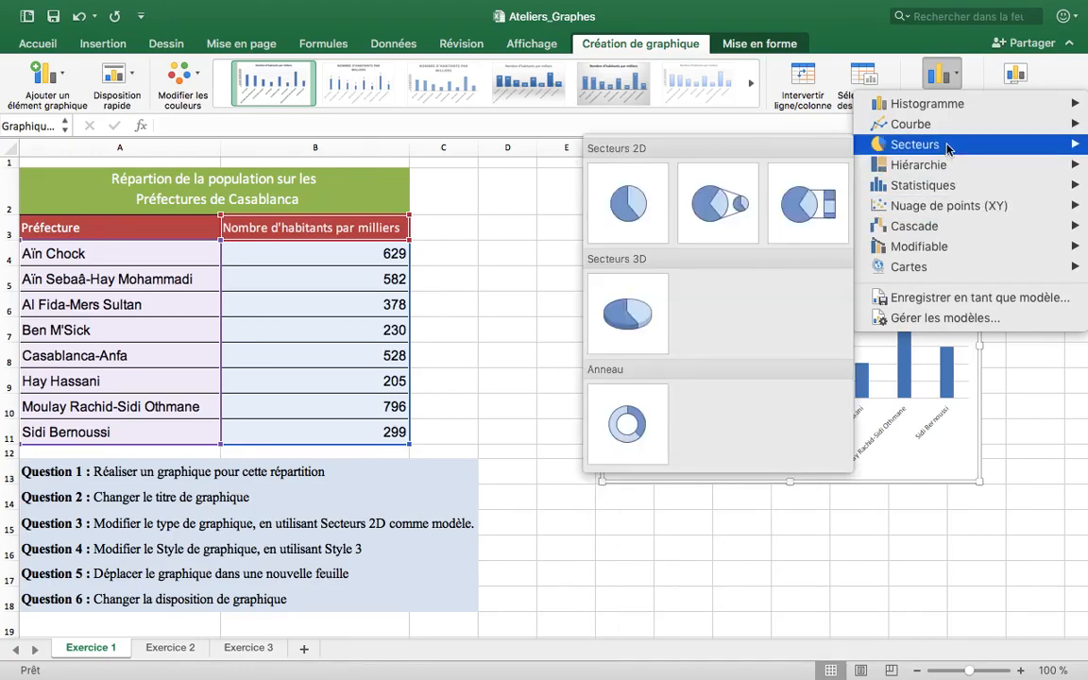
{"action": "left_click", "coordinate": [639, 207]}
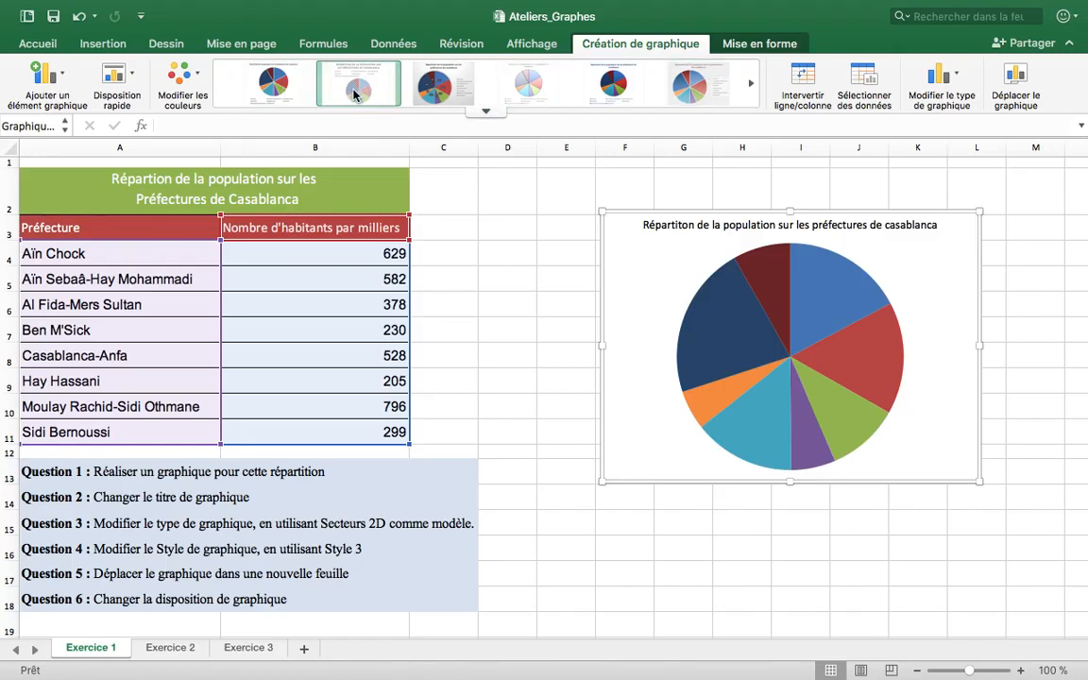
{"action": "left_click", "coordinate": [442, 90]}
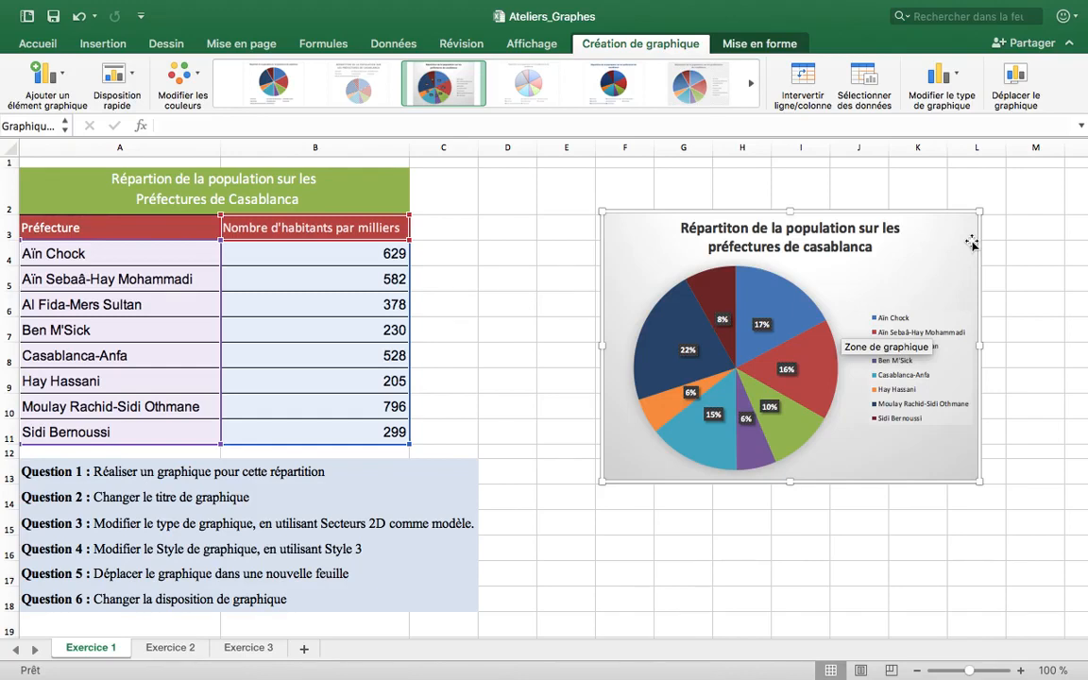
Move the pie chart to a new sheet named Graphique10 and apply the quick layout with the legend under the title and percentage labels
{"action": "left_click", "coordinate": [1017, 78]}
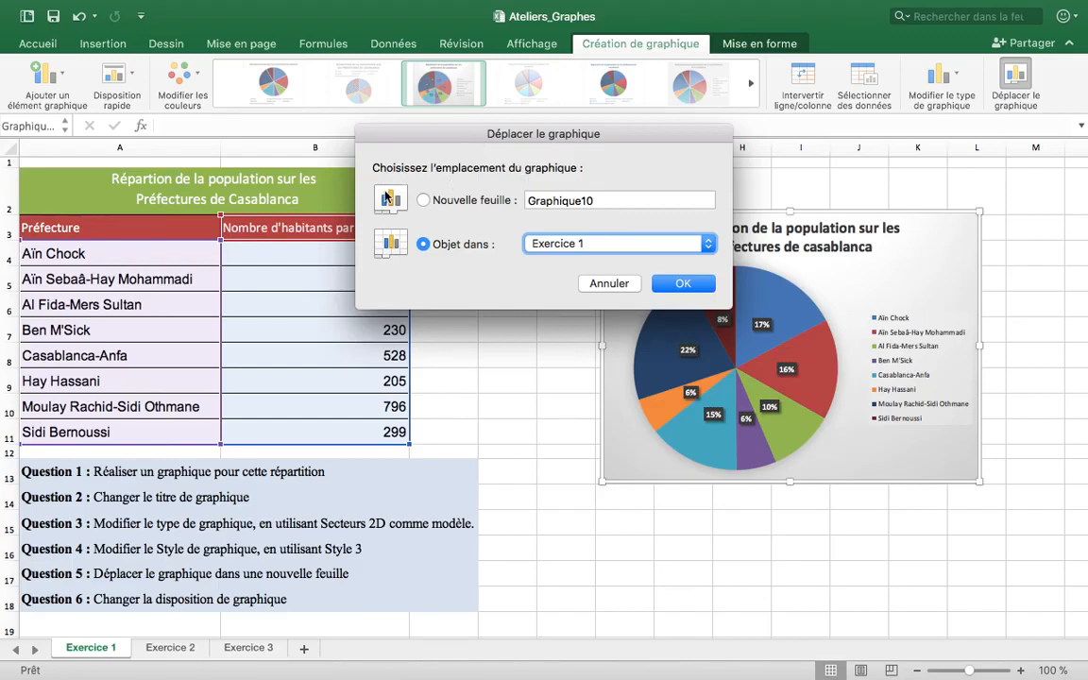
{"action": "left_click", "coordinate": [425, 201]}
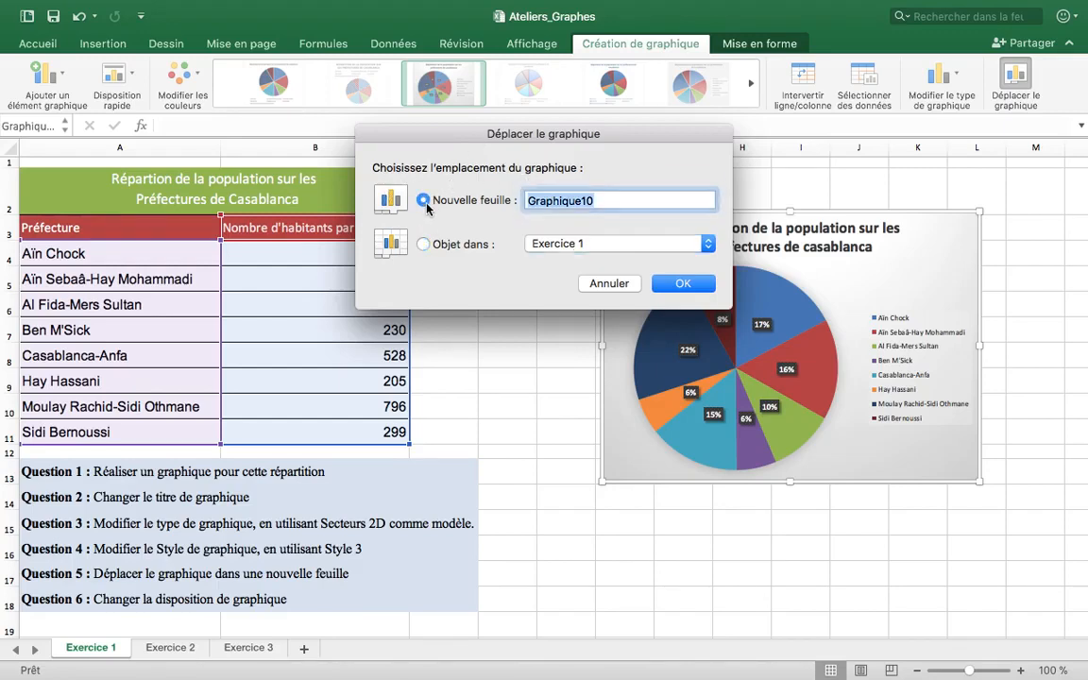
{"action": "left_click", "coordinate": [682, 282]}
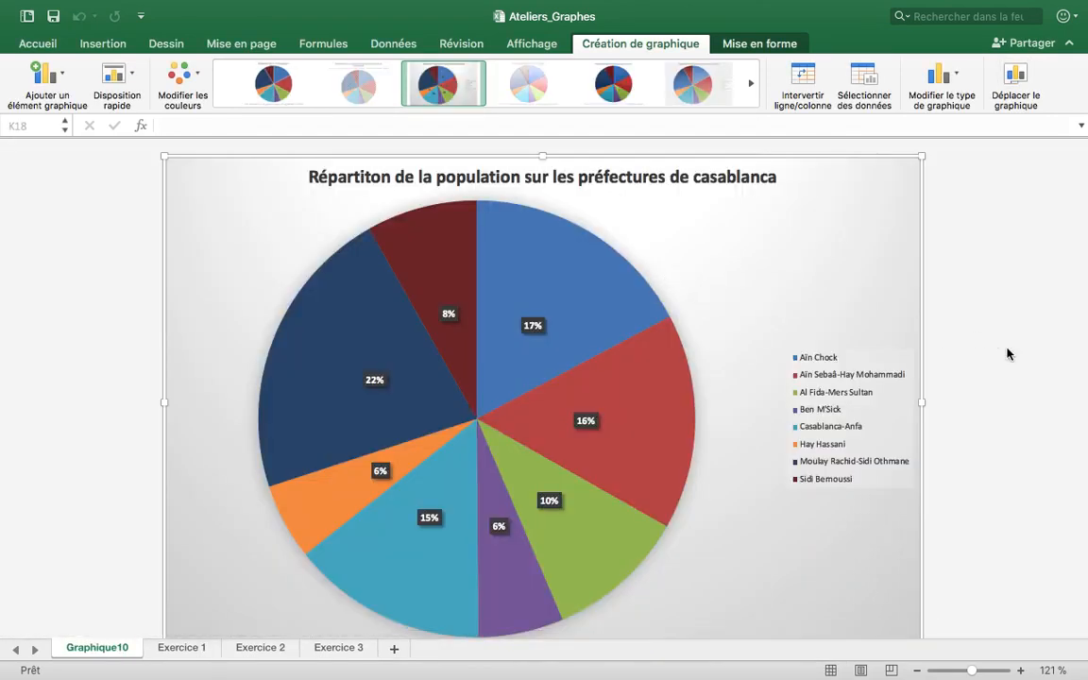
{"action": "left_click", "coordinate": [176, 658]}
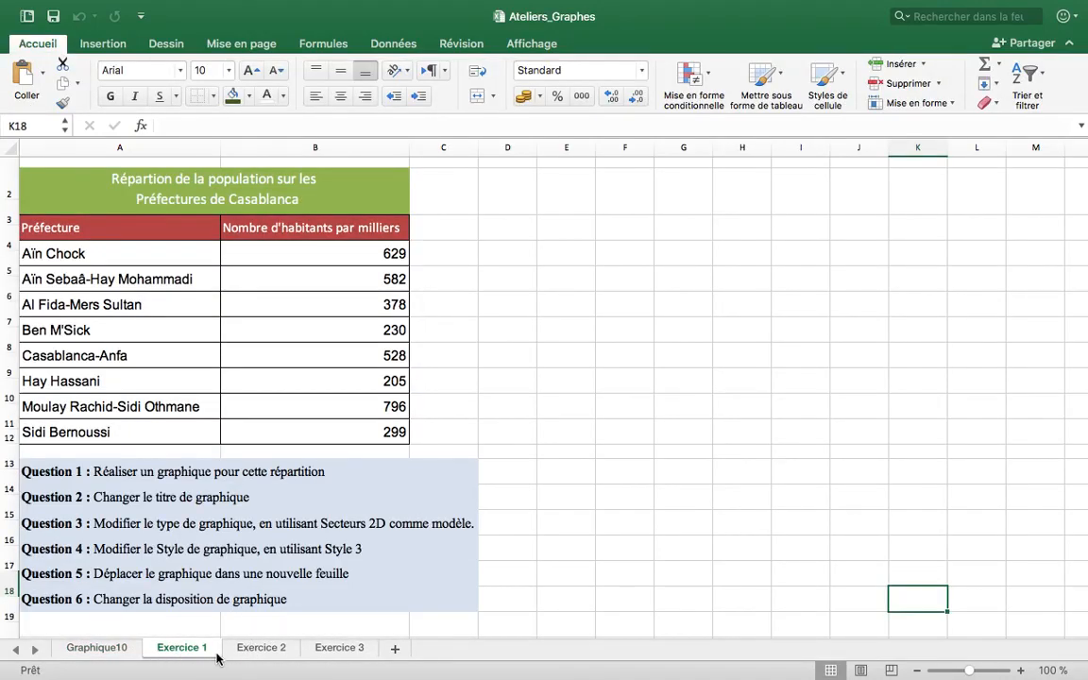
{"action": "left_click", "coordinate": [117, 650]}
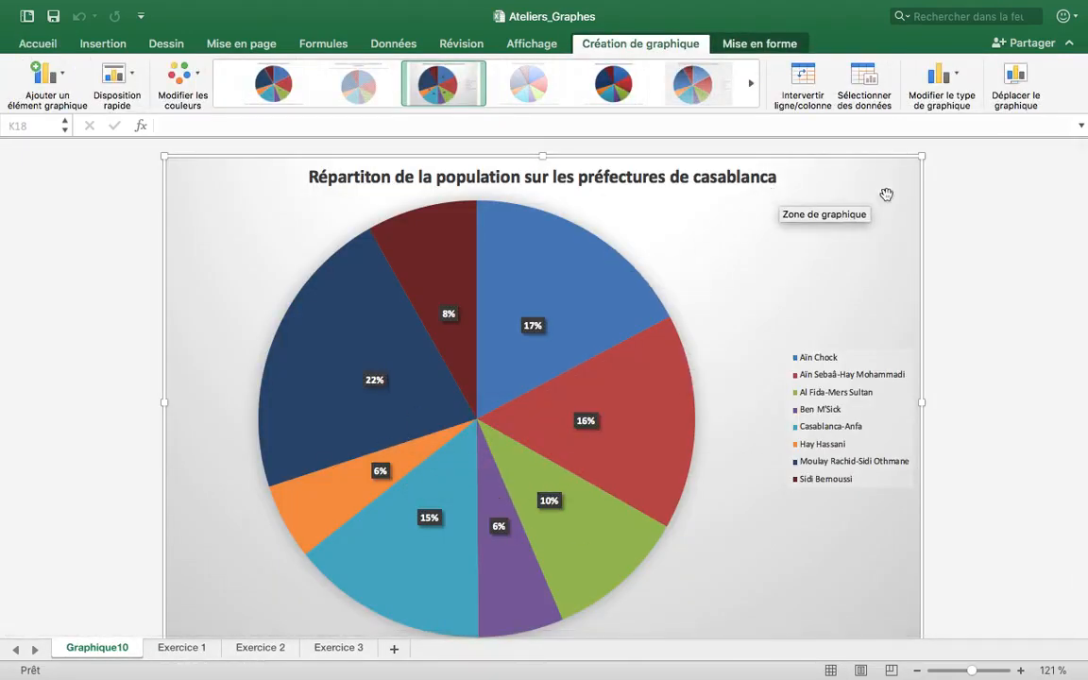
{"action": "left_click", "coordinate": [131, 82]}
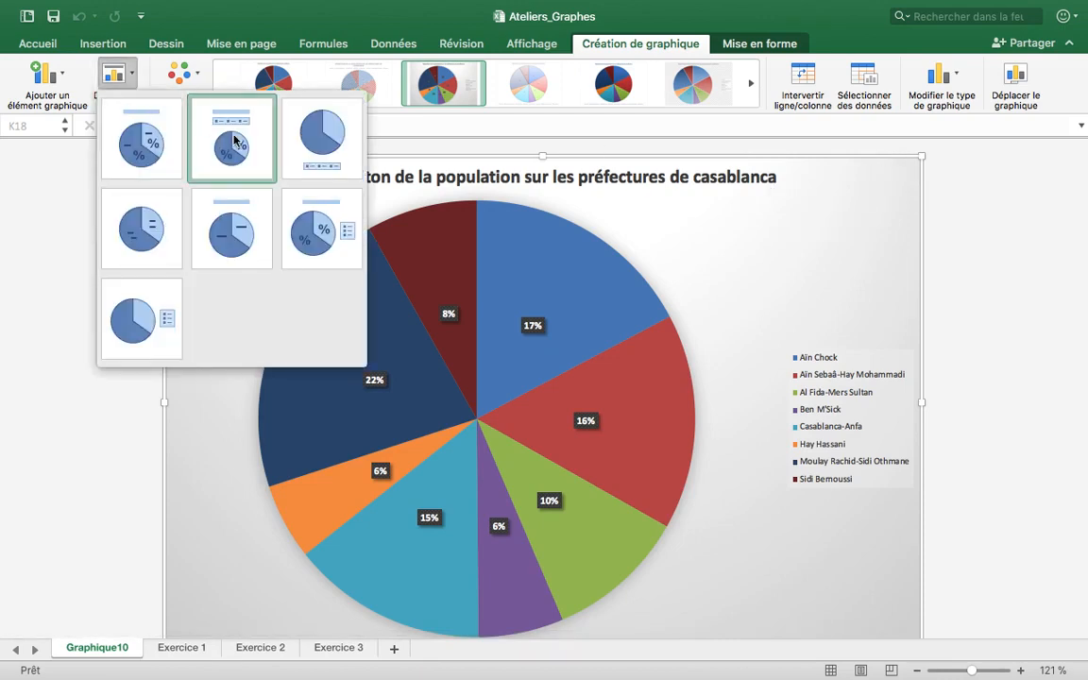
{"action": "left_click", "coordinate": [235, 139]}
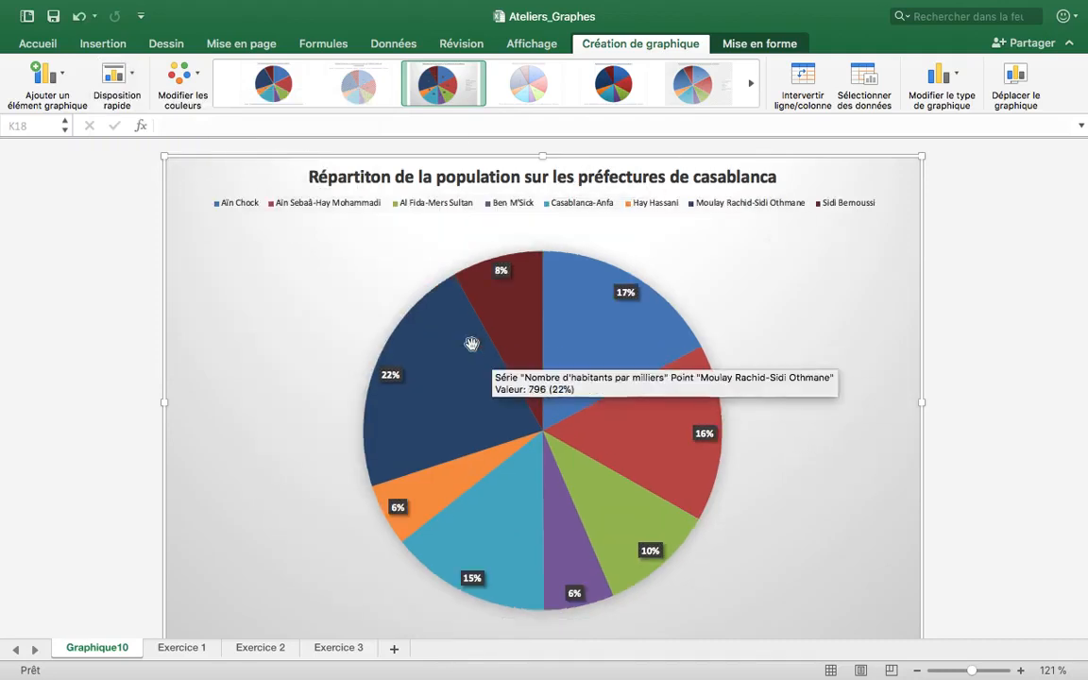
On the Exercice 2 sheet, insert a suggested Histogramme groupé chart from A3:B10 and place it beside the table over about G3:M10
{"action": "left_click", "coordinate": [260, 648]}
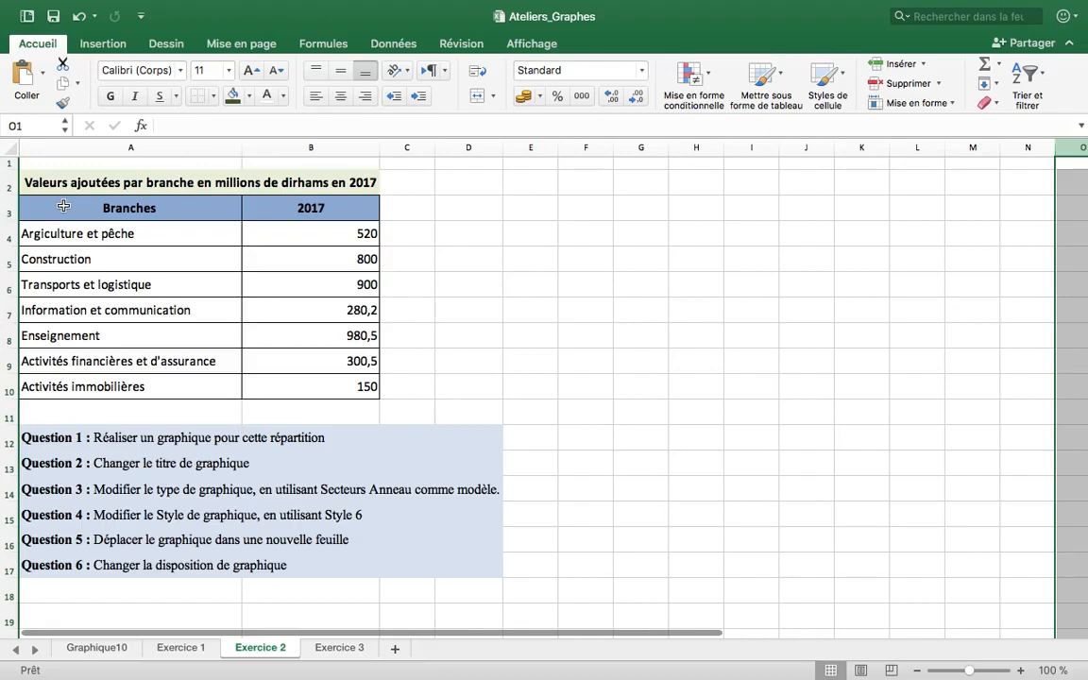
{"action": "left_click_drag", "start_coordinate": [63, 206], "coordinate": [308, 383]}
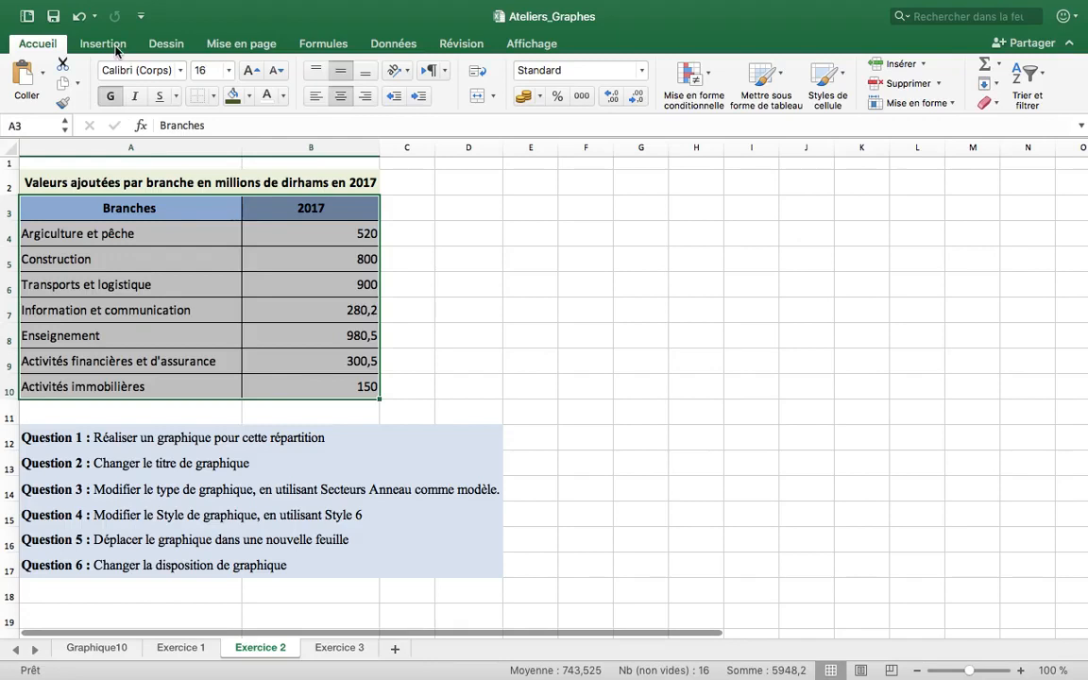
{"action": "left_click", "coordinate": [105, 44]}
{"action": "left_click", "coordinate": [388, 75]}
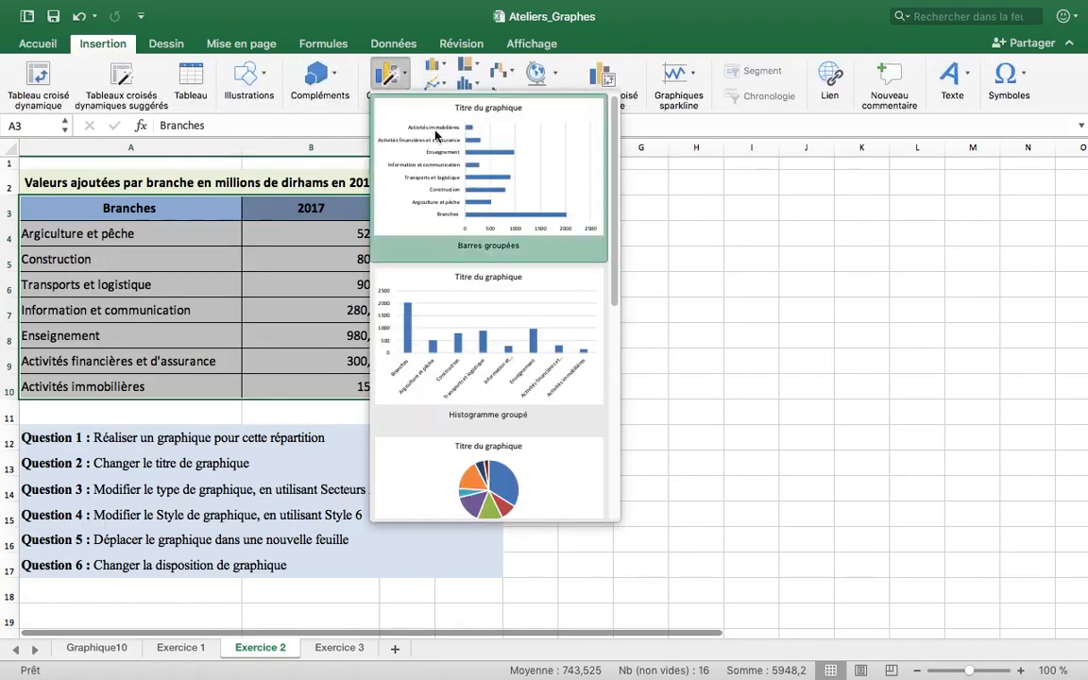
{"action": "left_click", "coordinate": [493, 304]}
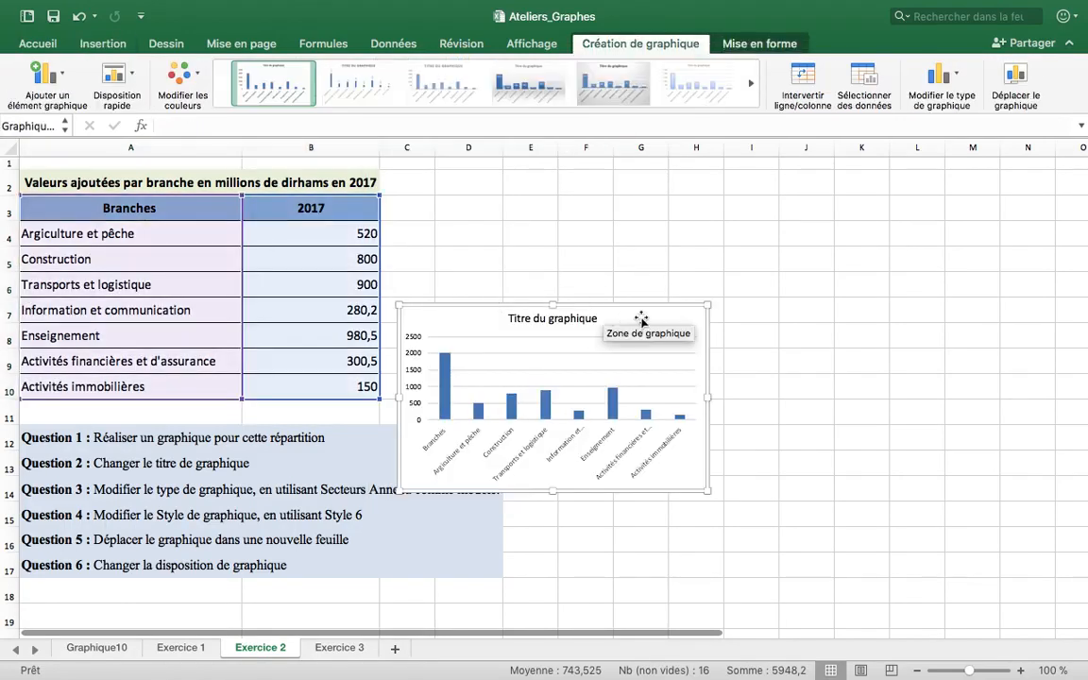
{"action": "left_click_drag", "start_coordinate": [637, 316], "coordinate": [896, 227]}
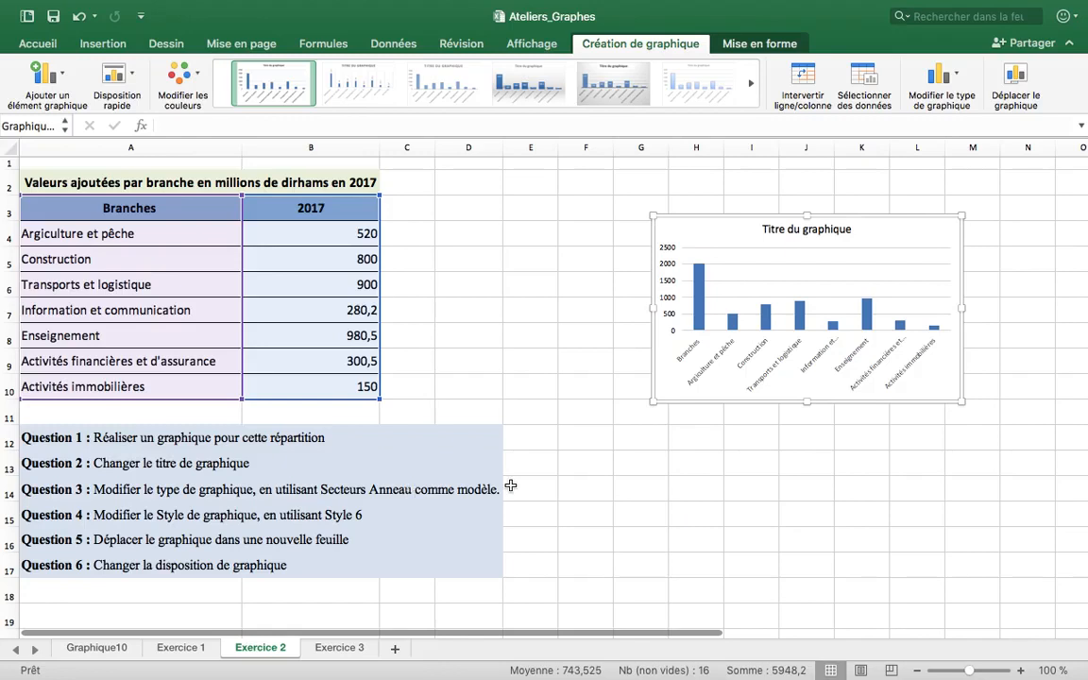
Change the column chart to the Anneau type, enlarge it over about G3:M13 and apply chart Style 6
{"action": "left_click", "coordinate": [966, 98]}
{"action": "mouse_move", "coordinate": [884, 145]}
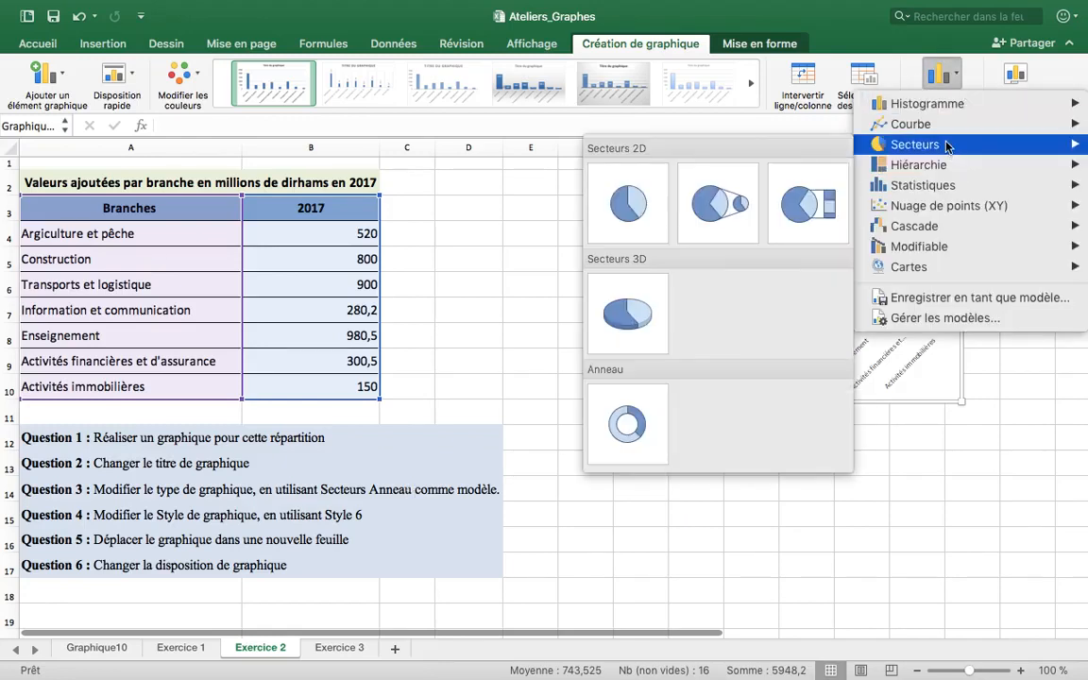
{"action": "left_click", "coordinate": [624, 420]}
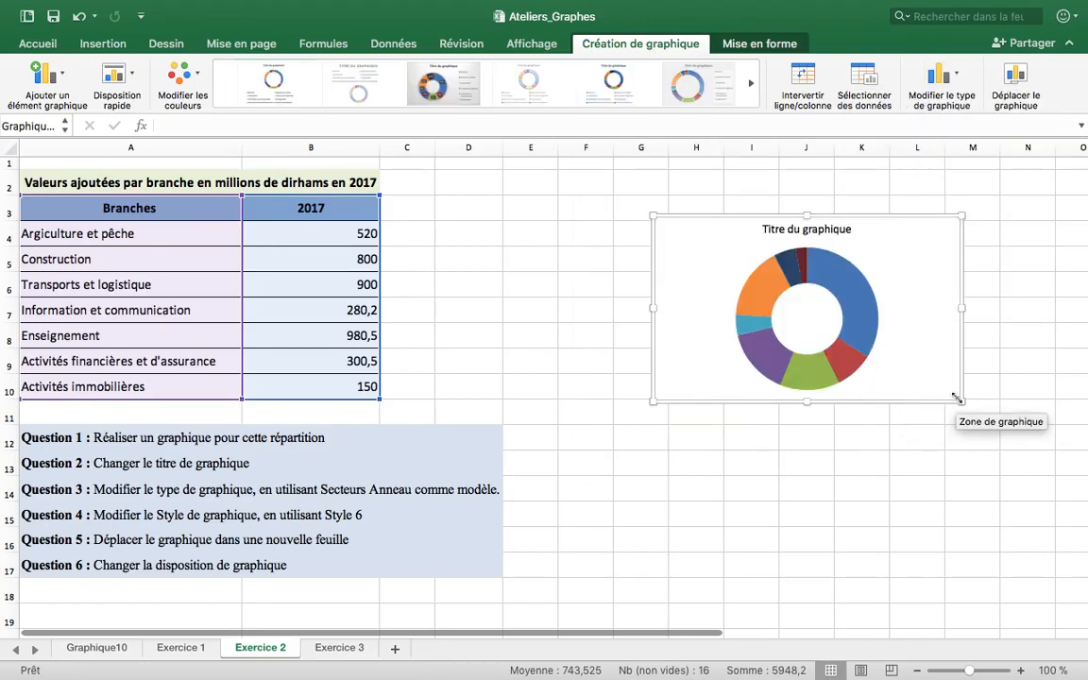
{"action": "left_click_drag", "start_coordinate": [962, 402], "coordinate": [981, 476]}
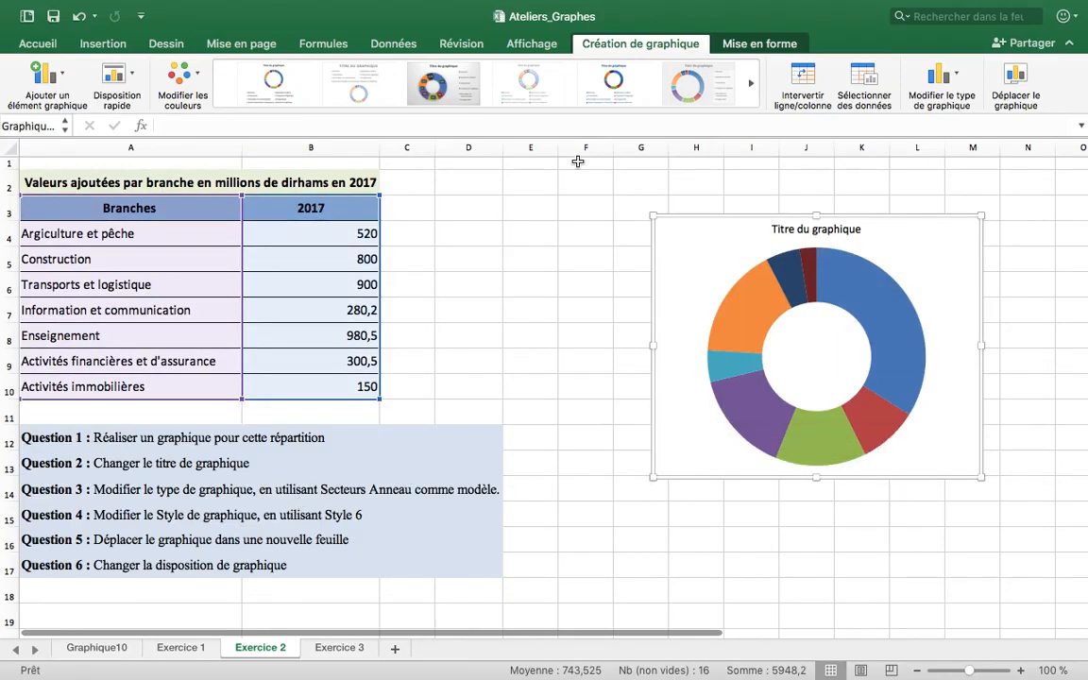
{"action": "left_click", "coordinate": [692, 91]}
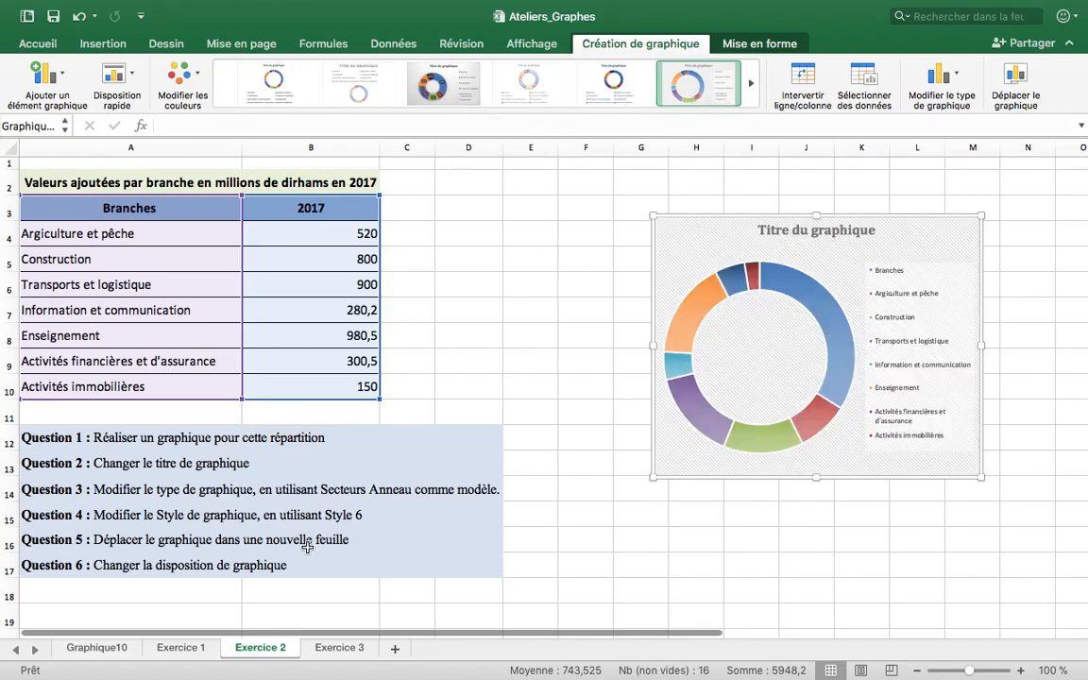
Move the doughnut chart to a new sheet named Graphique11 and apply the quick layout with the legend under the title and percentage labels
{"action": "left_click", "coordinate": [1009, 79]}
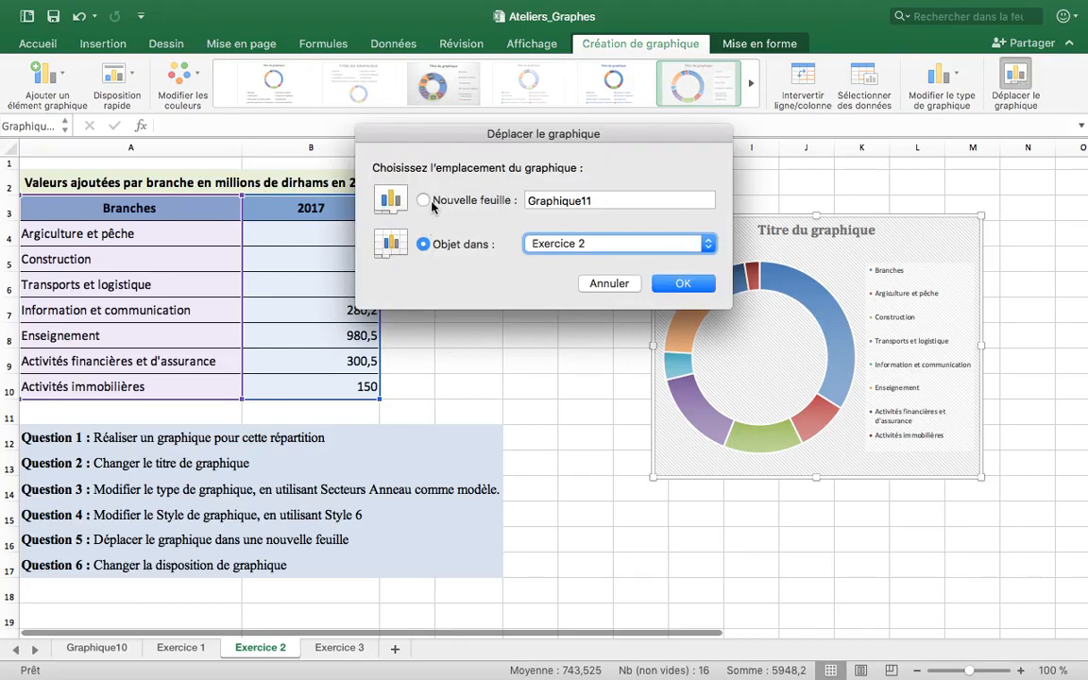
{"action": "left_click", "coordinate": [432, 205]}
{"action": "left_click", "coordinate": [682, 283]}
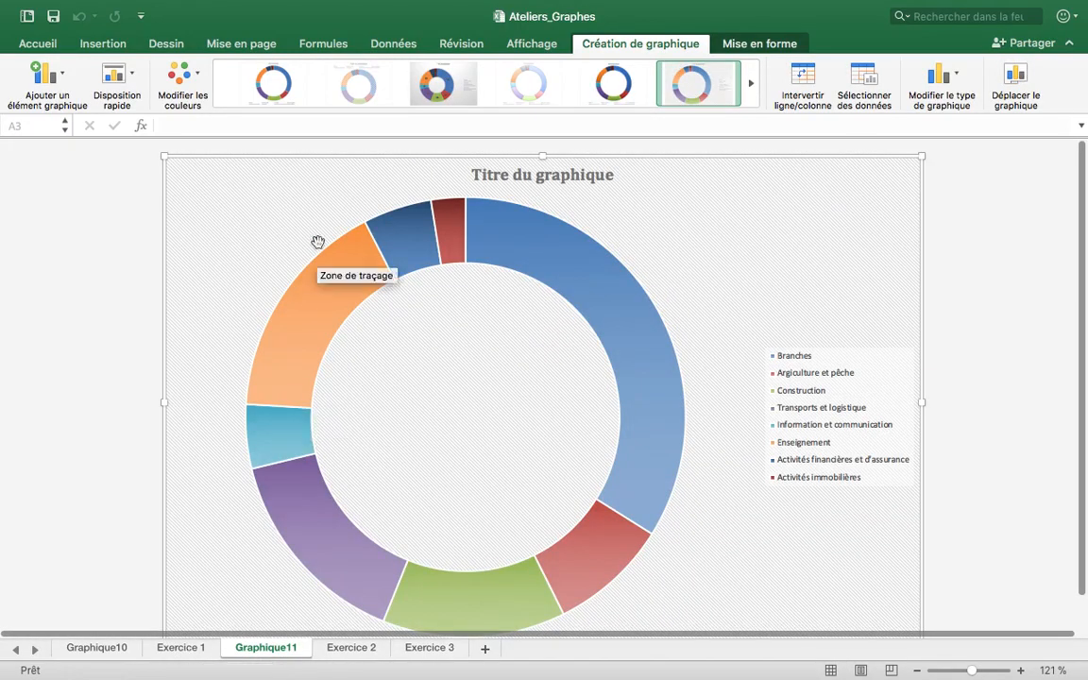
{"action": "left_click", "coordinate": [114, 76]}
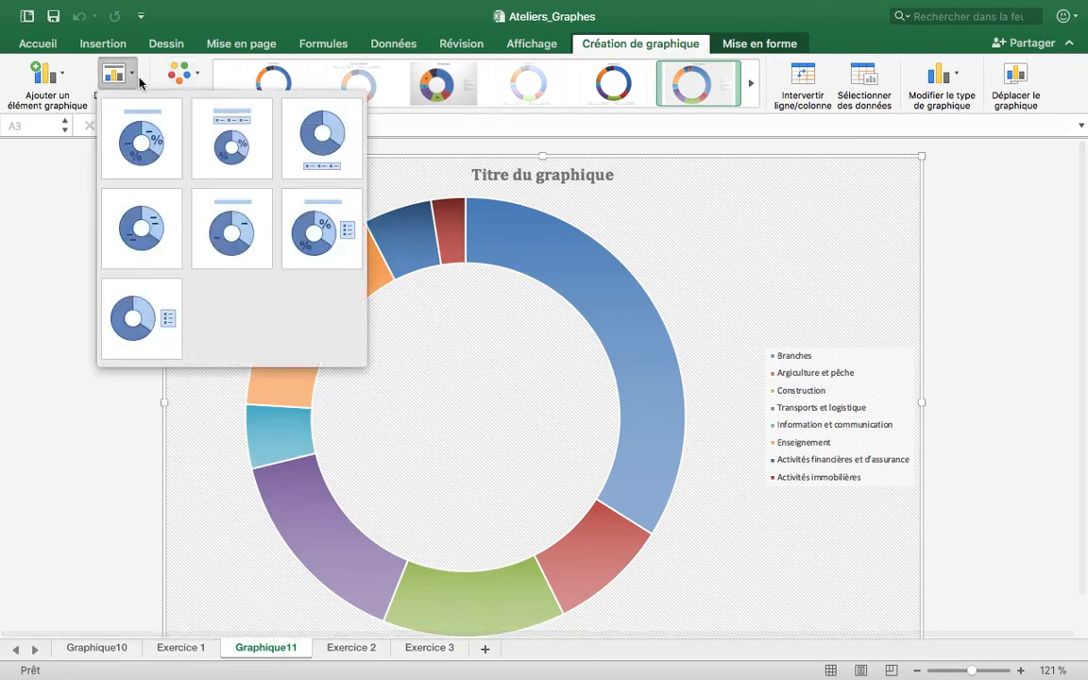
{"action": "left_click", "coordinate": [228, 148]}
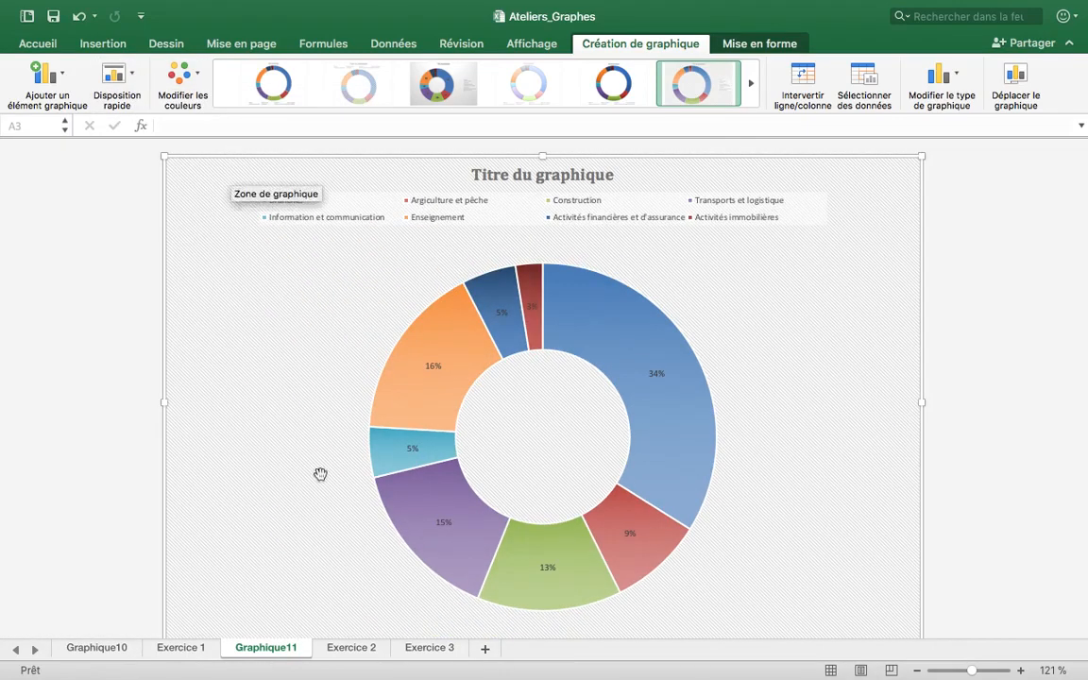
On the Exercice 3 sheet, insert a suggested Histogramme groupé chart from A2:E12 and place it, enlarged, over about I2:M14
{"action": "left_click", "coordinate": [421, 648]}
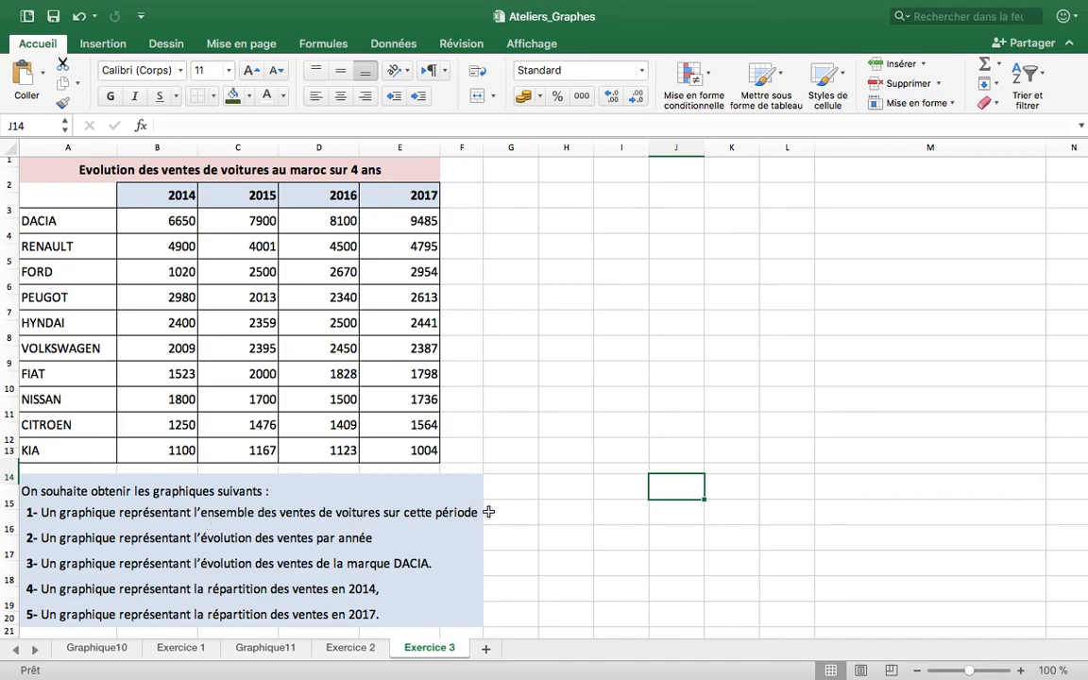
{"action": "mouse_move", "coordinate": [52, 197]}
{"action": "left_mouse_down"}
{"action": "mouse_move", "coordinate": [213, 219]}
{"action": "mouse_move", "coordinate": [428, 350]}
{"action": "mouse_move", "coordinate": [428, 445]}
{"action": "mouse_move", "coordinate": [401, 448]}
{"action": "left_mouse_up"}
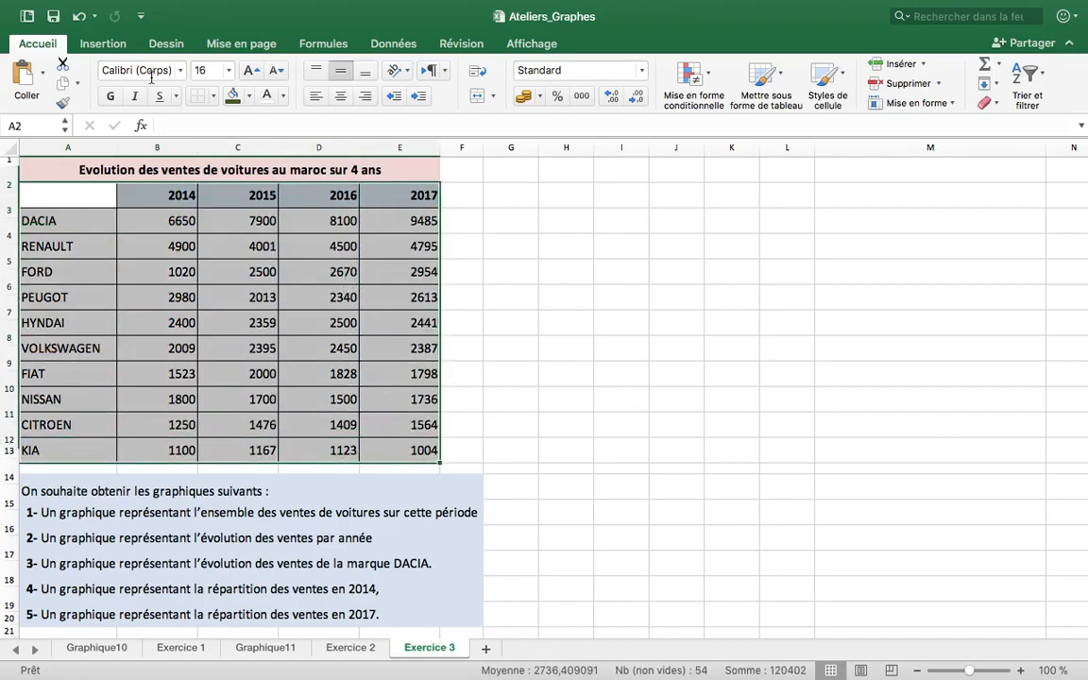
{"action": "left_click", "coordinate": [104, 43]}
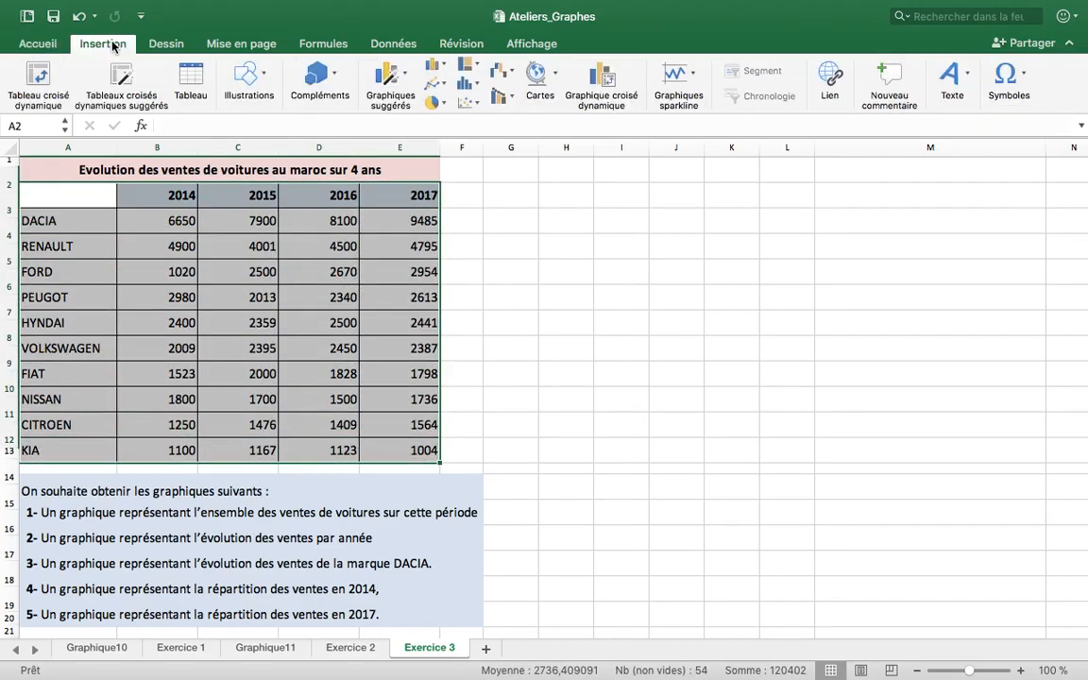
{"action": "left_click", "coordinate": [403, 83]}
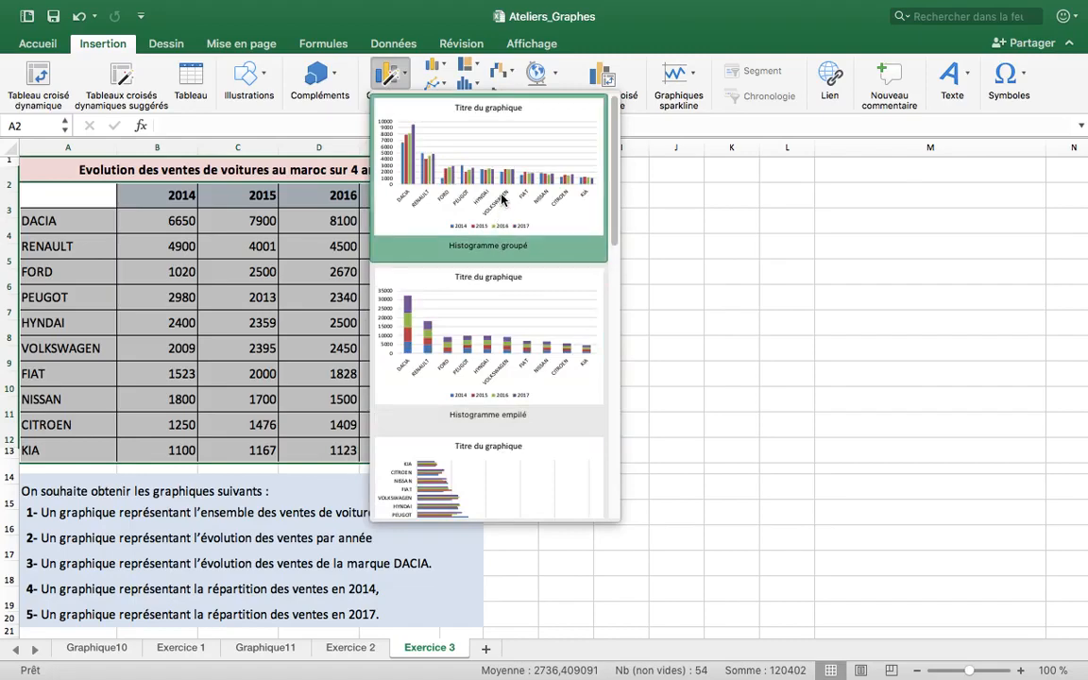
{"action": "left_click", "coordinate": [451, 176]}
{"action": "left_click_drag", "start_coordinate": [682, 304], "coordinate": [875, 213]}
{"action": "left_click_drag", "start_coordinate": [900, 382], "coordinate": [980, 502]}
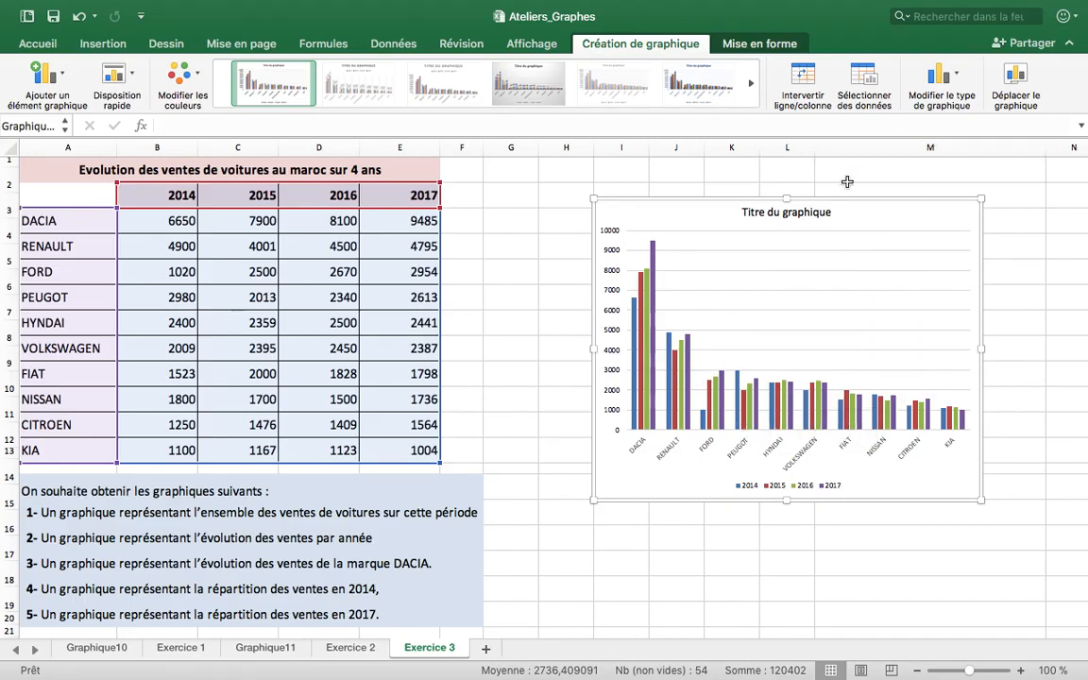
Swap the car sales chart's rows and columns to group the sales by year, and swap them back
{"action": "left_click", "coordinate": [812, 85]}
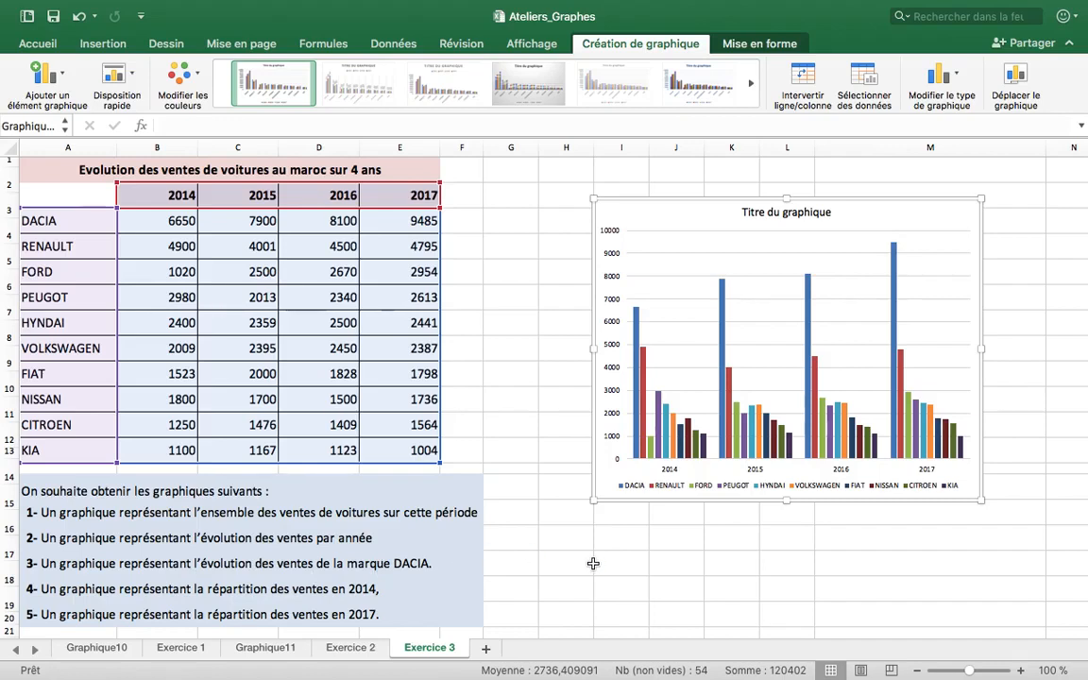
{"action": "left_click", "coordinate": [803, 85]}
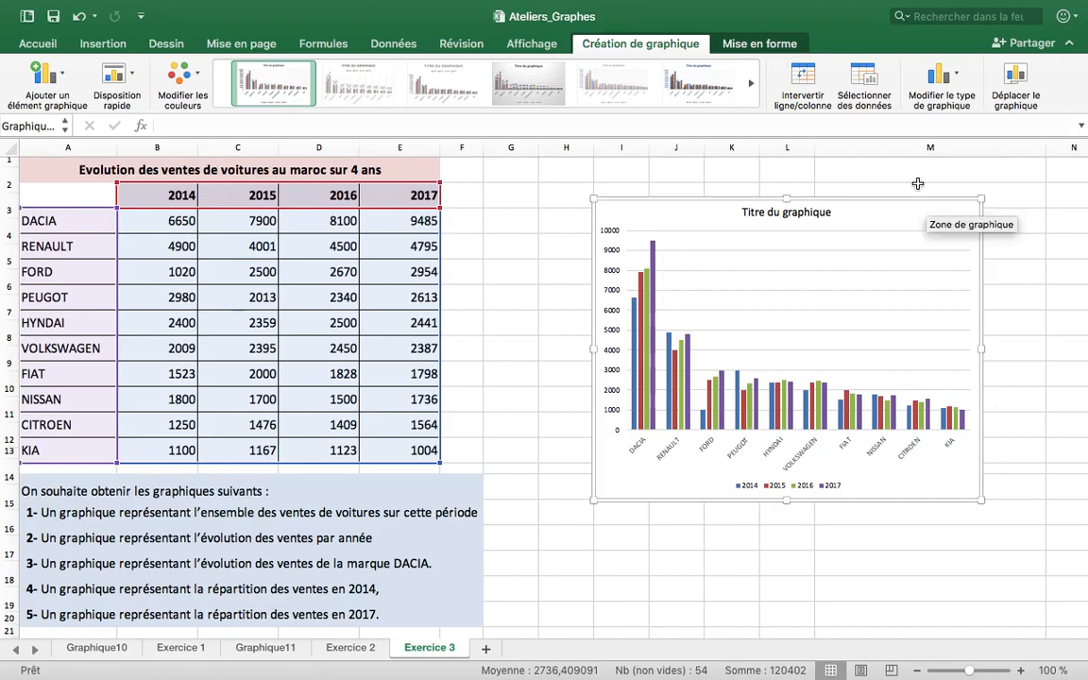
Limit the chart's source data to A2:E3 for the DACIA sales, and undo that change
{"action": "left_click", "coordinate": [874, 83]}
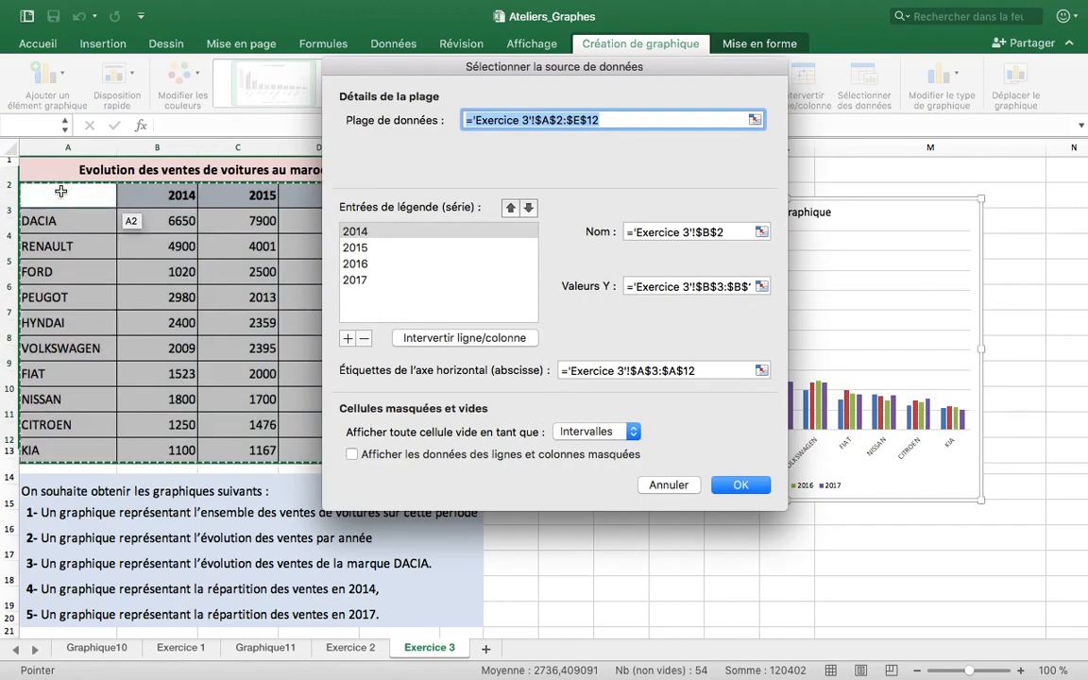
{"action": "left_click_drag", "start_coordinate": [76, 195], "coordinate": [391, 216]}
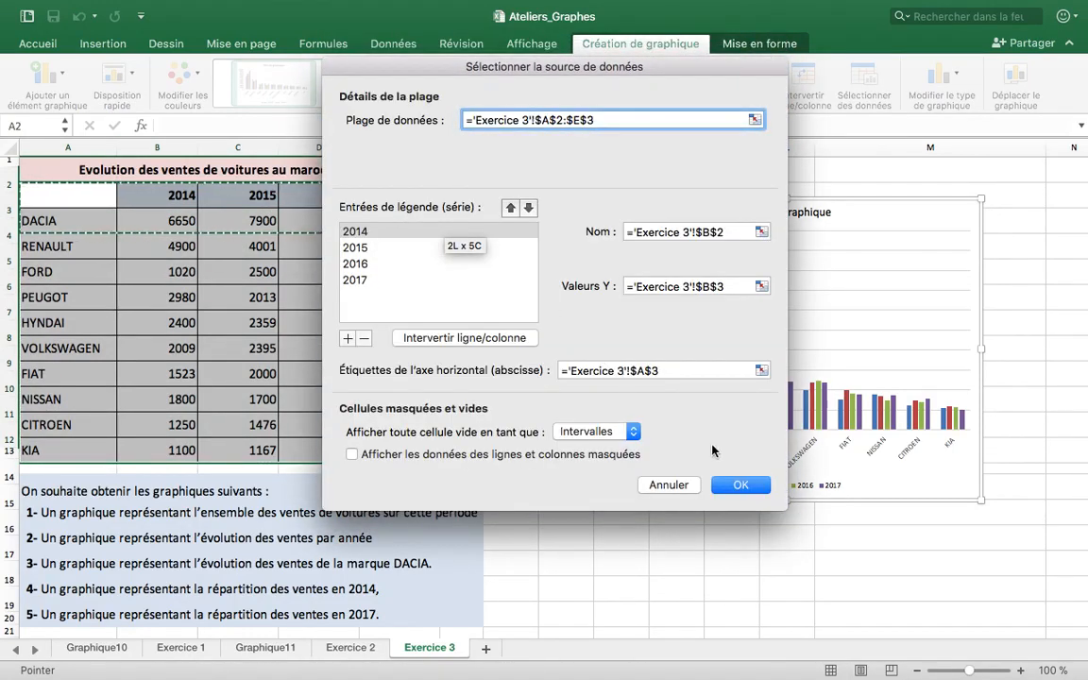
{"action": "left_click", "coordinate": [742, 484]}
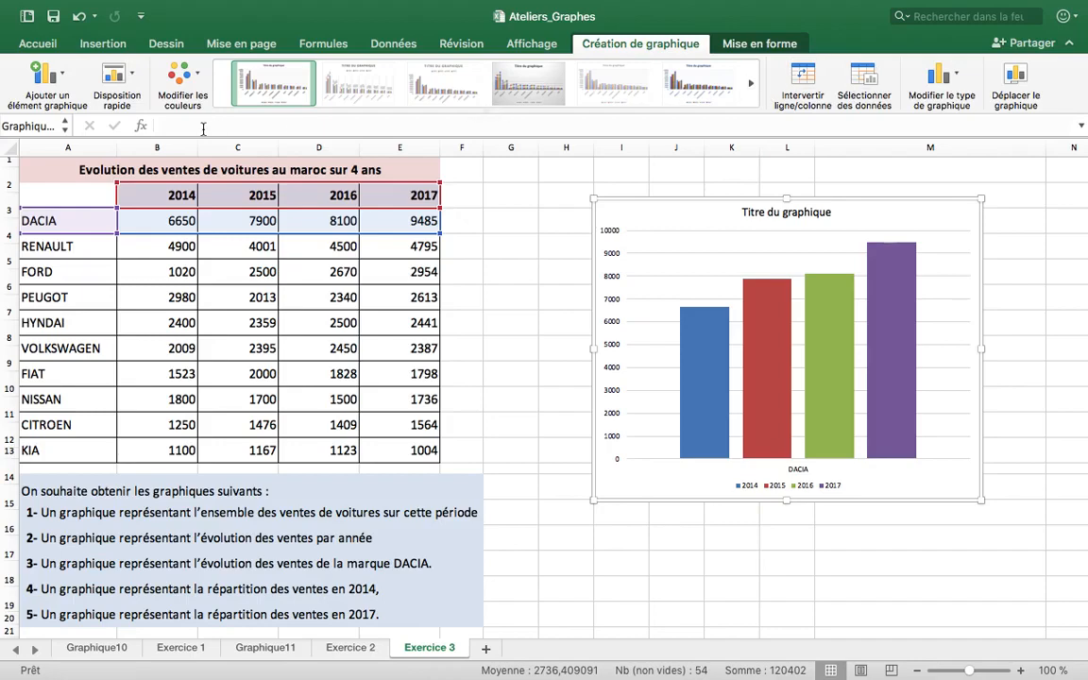
{"action": "left_click", "coordinate": [80, 17]}
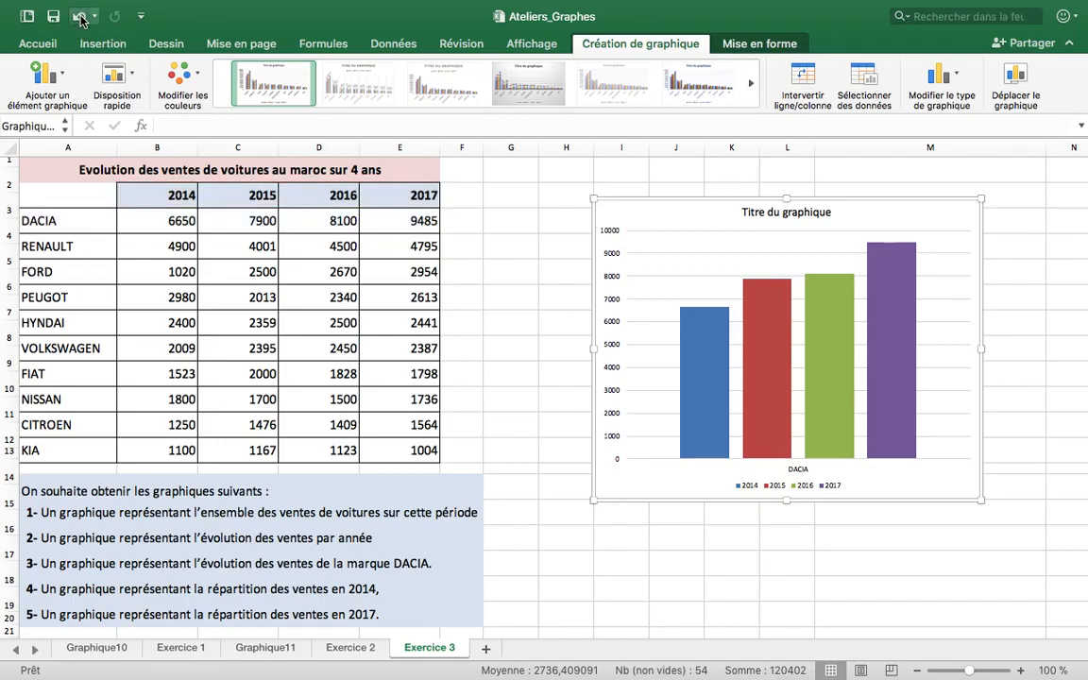
{"action": "left_click", "coordinate": [81, 17]}
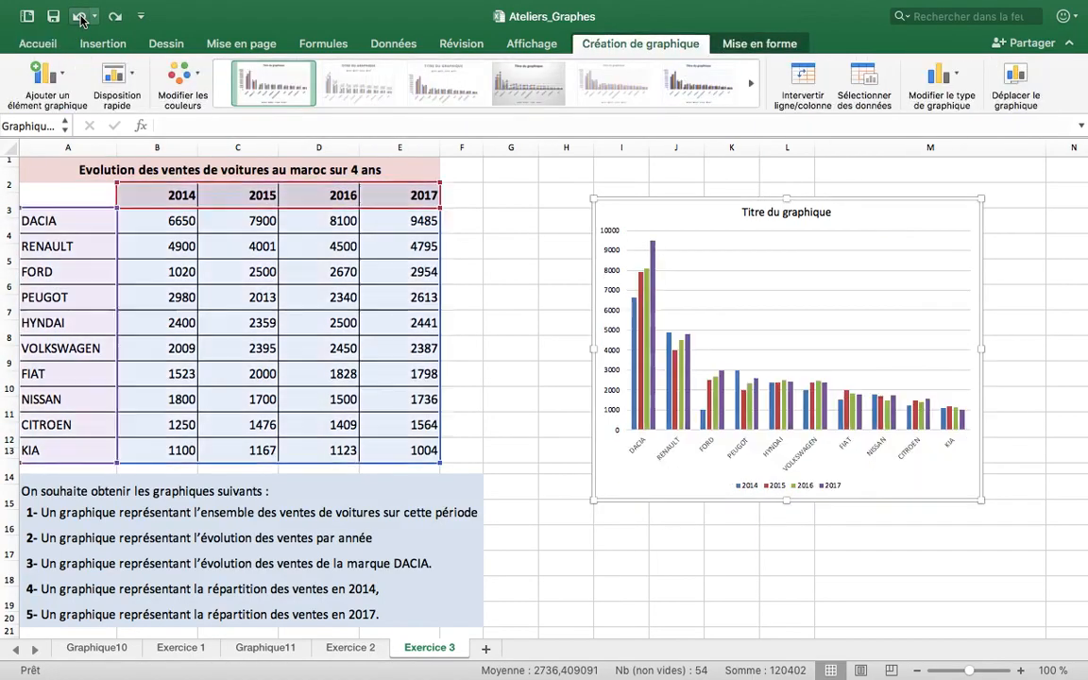
Limit the car sales chart's source data to A2:B12 for the 2014 sales, and undo this change and the chart's earlier enlargement
{"action": "left_click", "coordinate": [944, 208]}
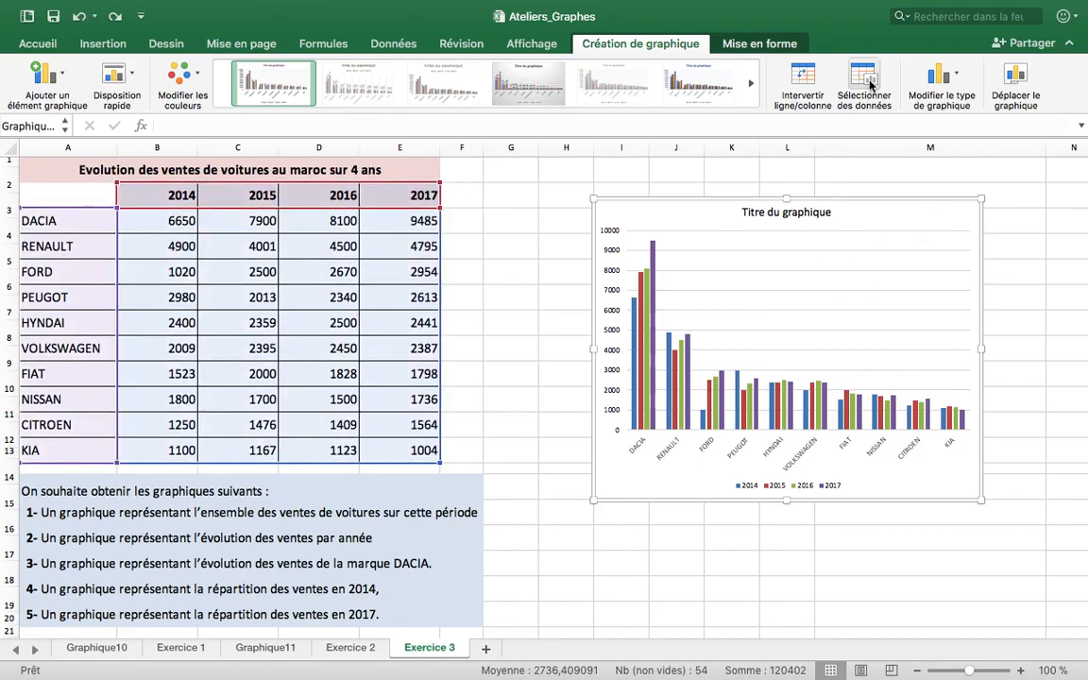
{"action": "left_click", "coordinate": [870, 85]}
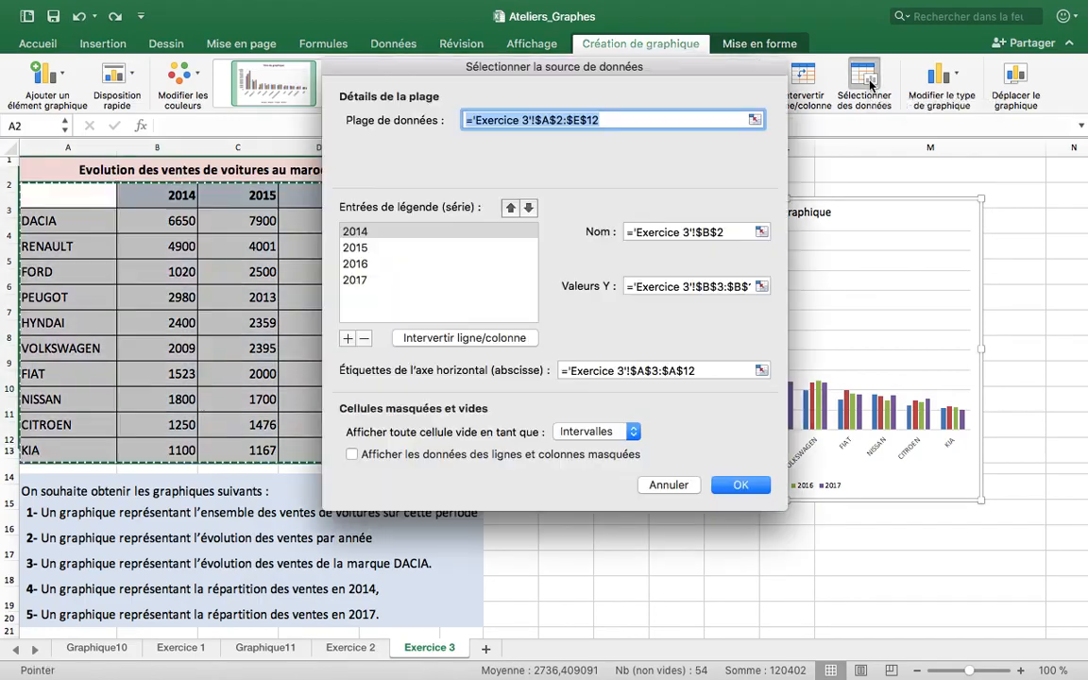
{"action": "left_click_drag", "start_coordinate": [62, 191], "coordinate": [144, 449]}
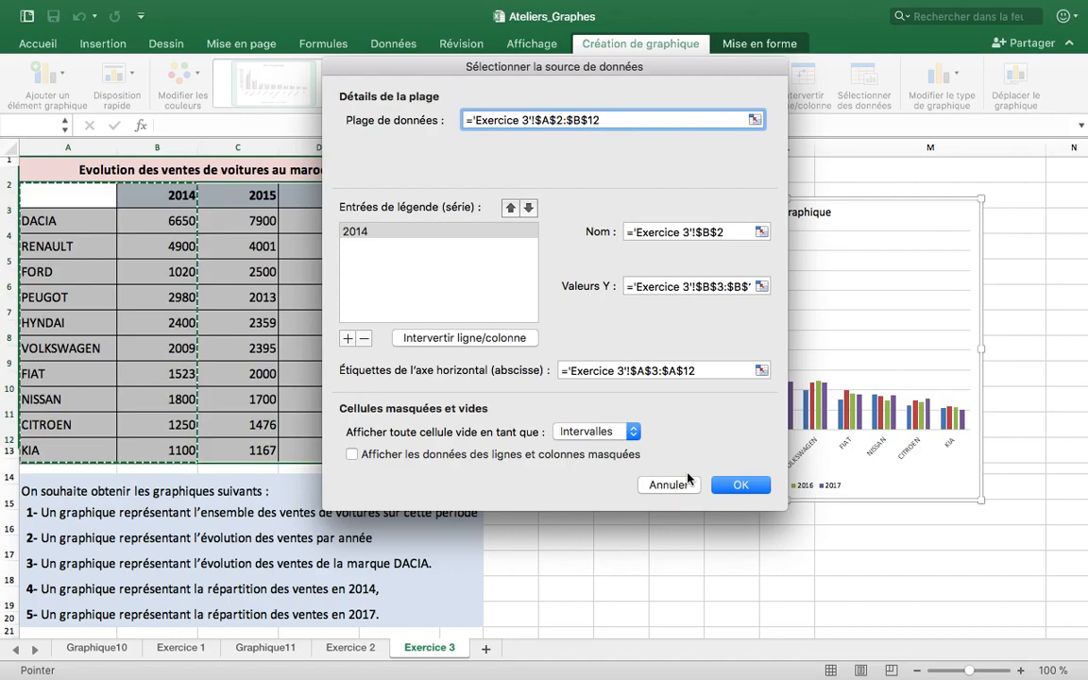
{"action": "left_click", "coordinate": [738, 484]}
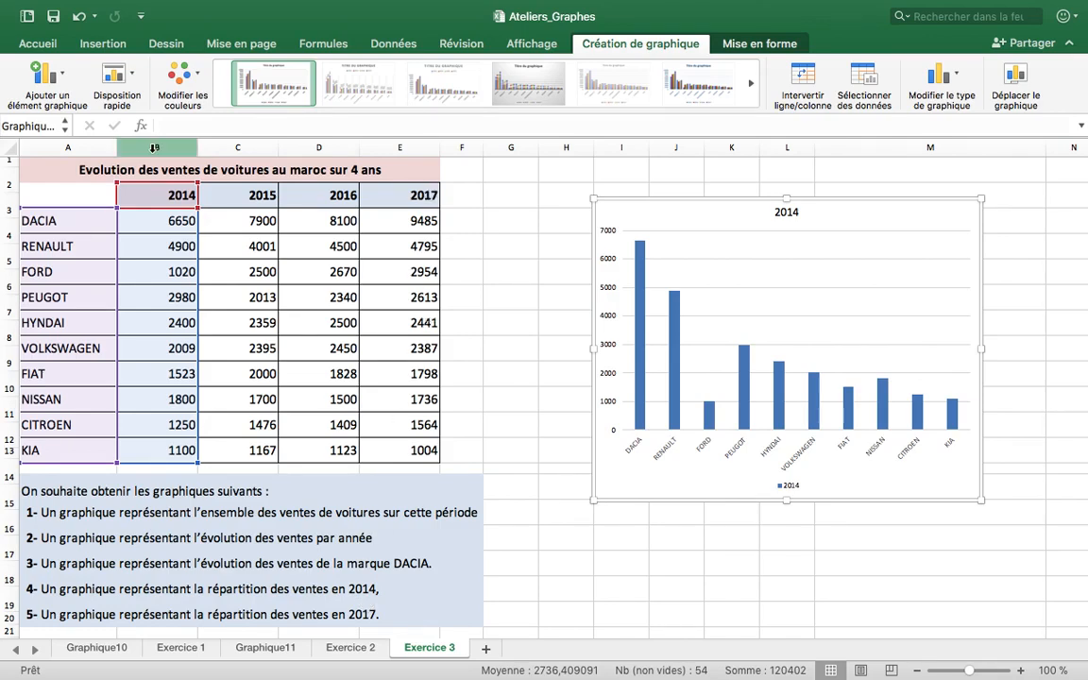
{"action": "left_click", "coordinate": [80, 17]}
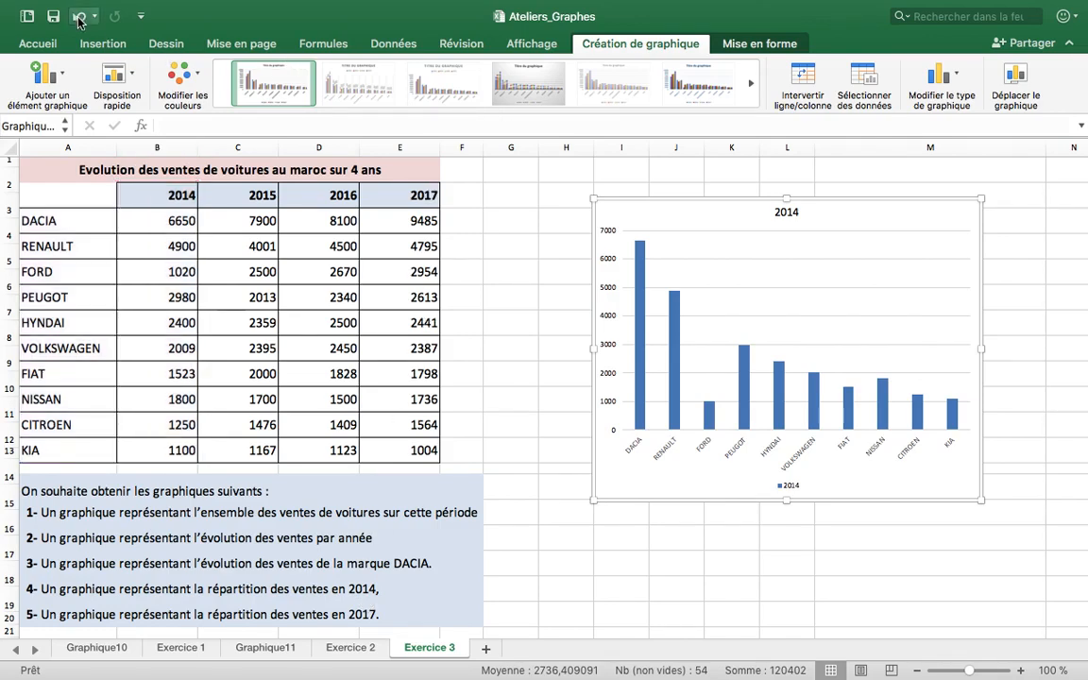
{"action": "left_click", "coordinate": [79, 17]}
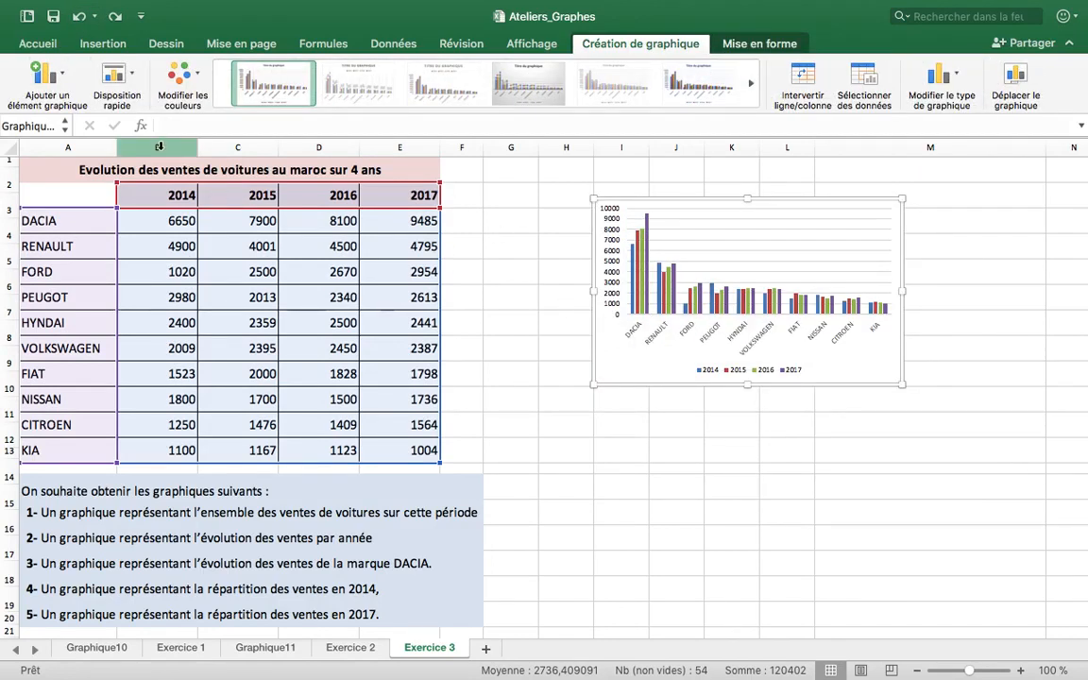
Hide columns B to D to limit the chart to the 2017 sales, and enlarge the chart over about I2:M12
{"action": "left_click_drag", "start_coordinate": [159, 146], "coordinate": [322, 143]}
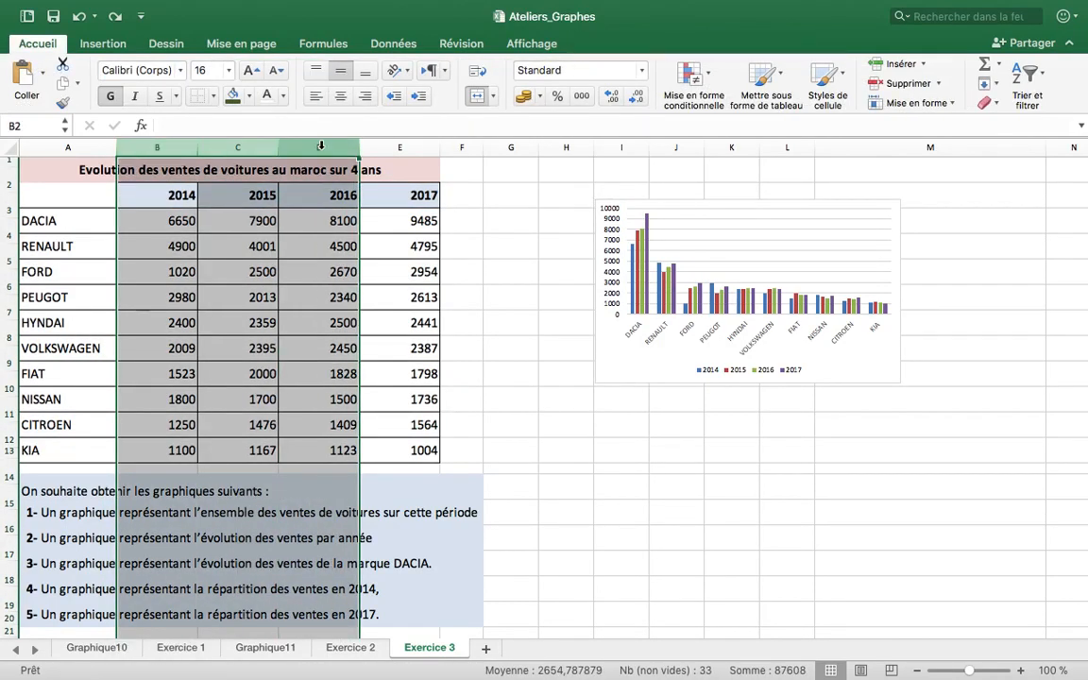
{"action": "right_click", "coordinate": [321, 146]}
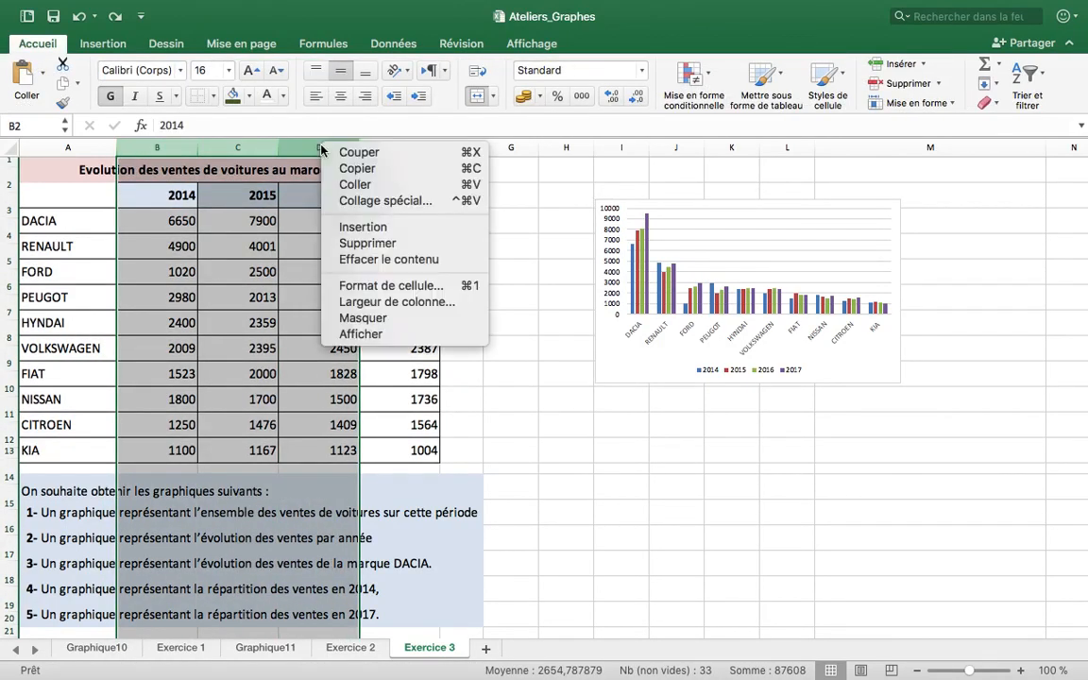
{"action": "left_click", "coordinate": [381, 319]}
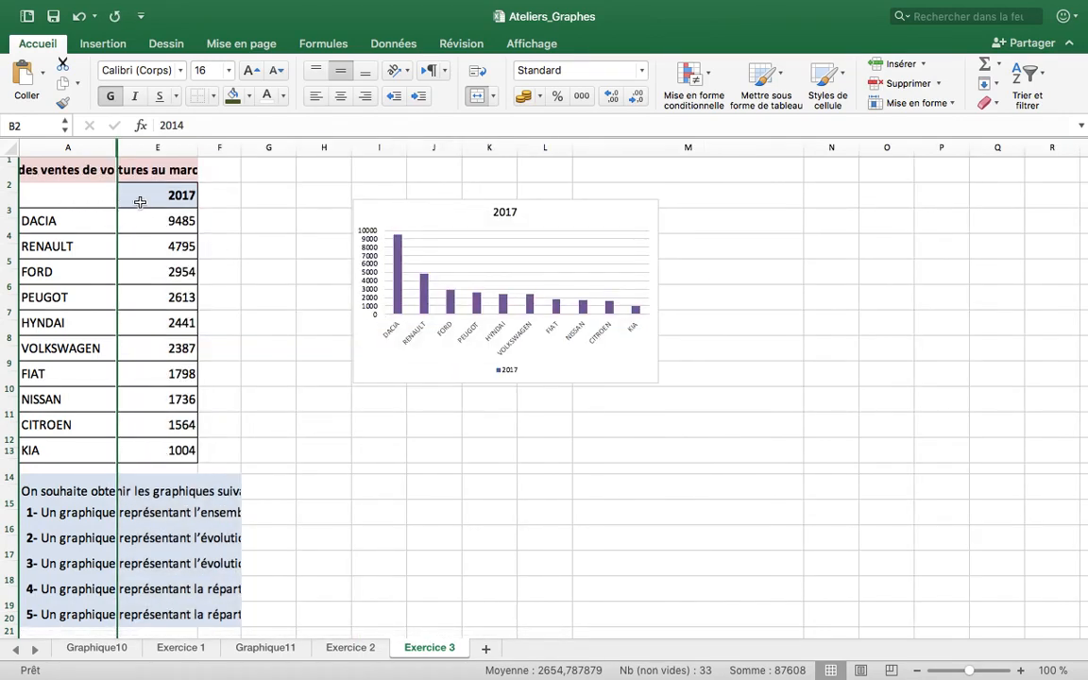
{"action": "left_click", "coordinate": [612, 357]}
{"action": "left_click_drag", "start_coordinate": [659, 387], "coordinate": [803, 458]}
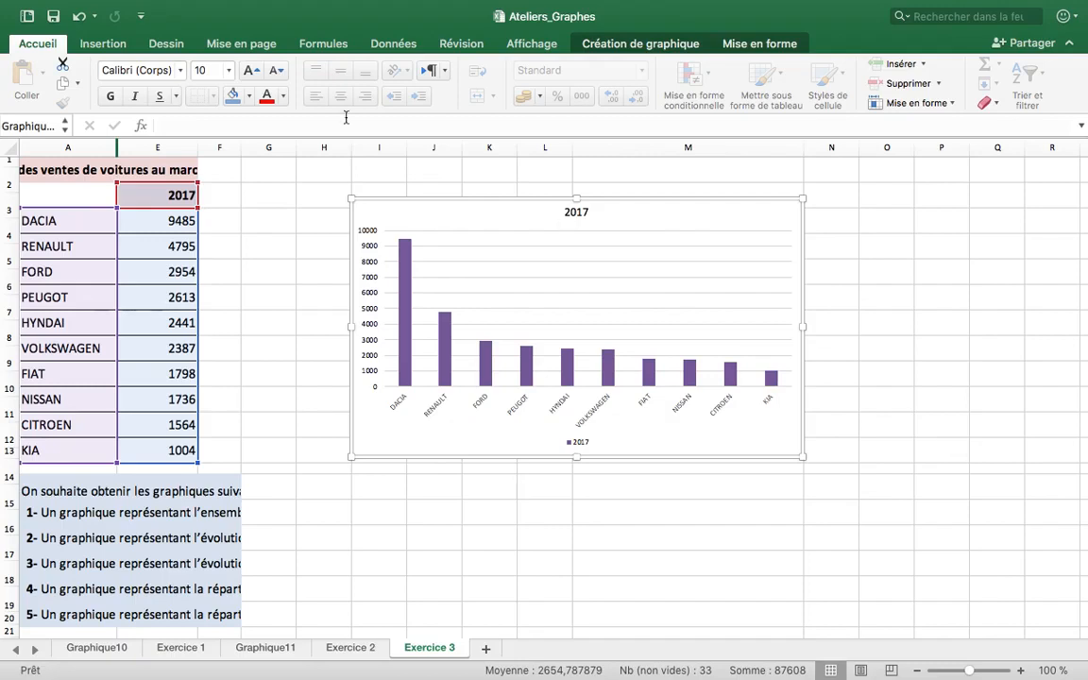
Undo the chart enlargement and the hiding of columns B to D, and deselect the columns
{"action": "left_click", "coordinate": [80, 17]}
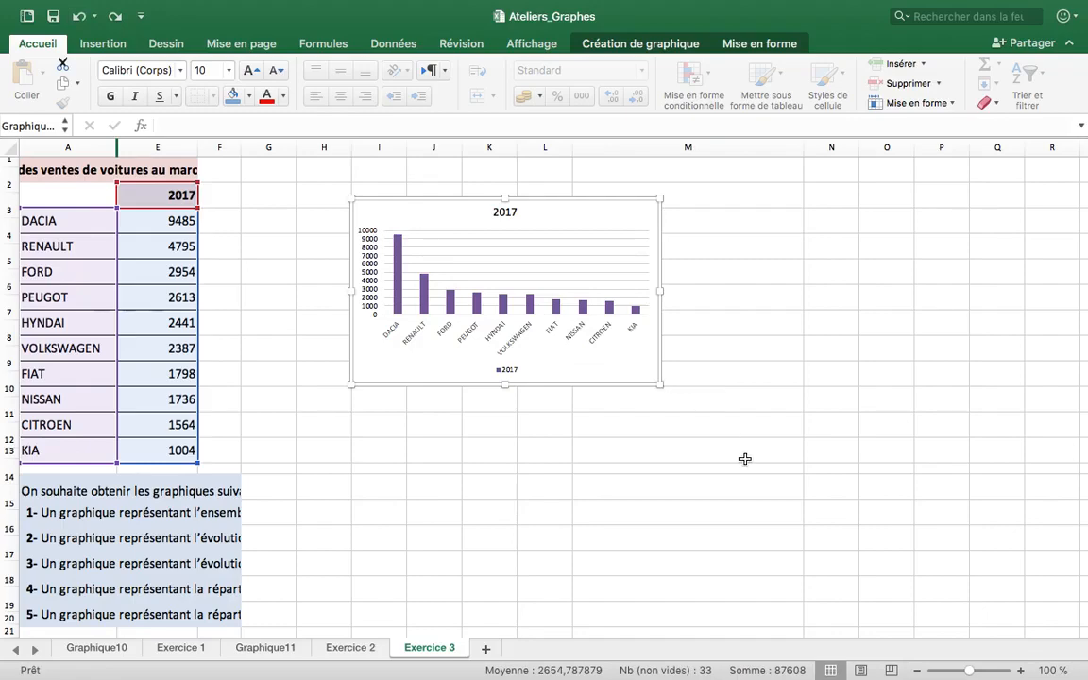
{"action": "left_click", "coordinate": [79, 17]}
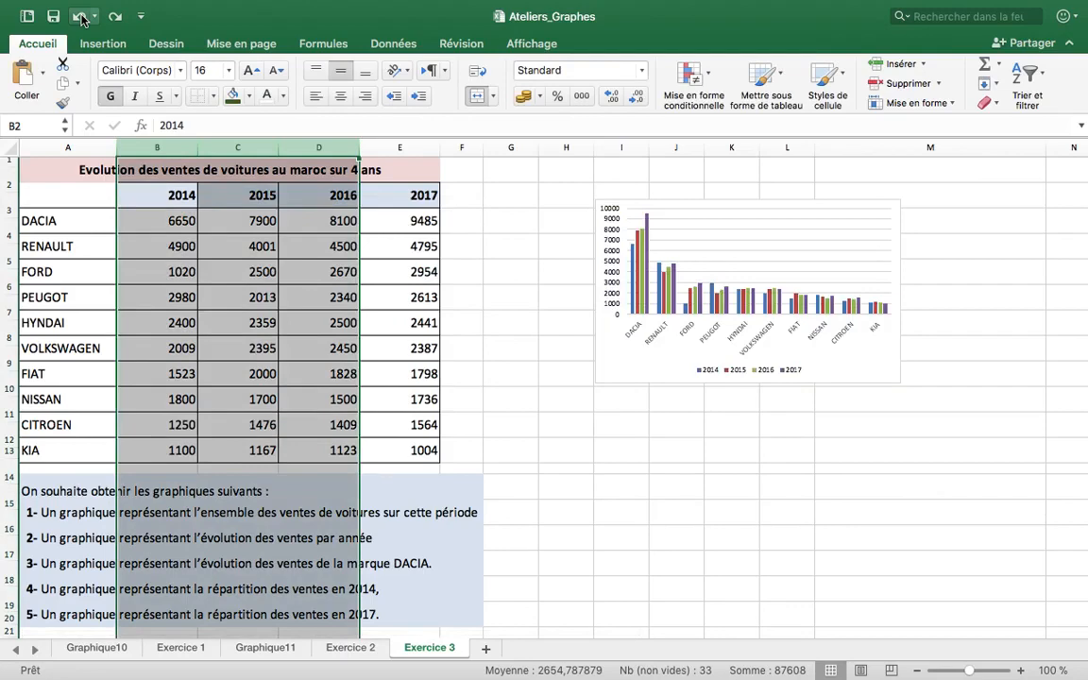
{"action": "left_click", "coordinate": [736, 456]}
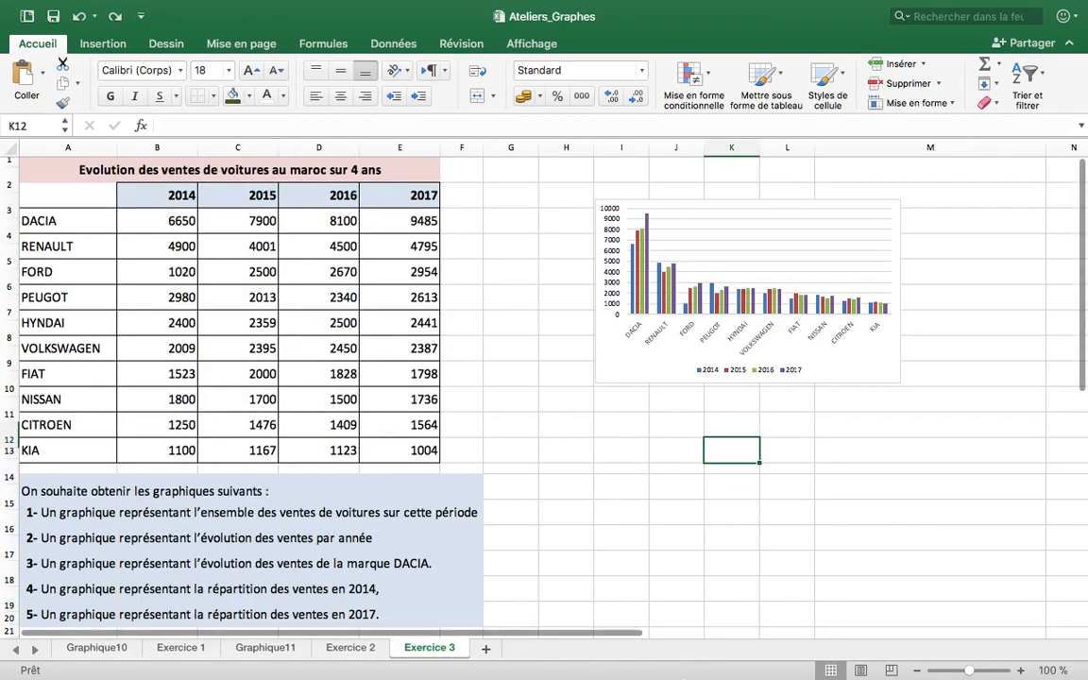
{"action": "mouse_move", "coordinate": [617, 661]}
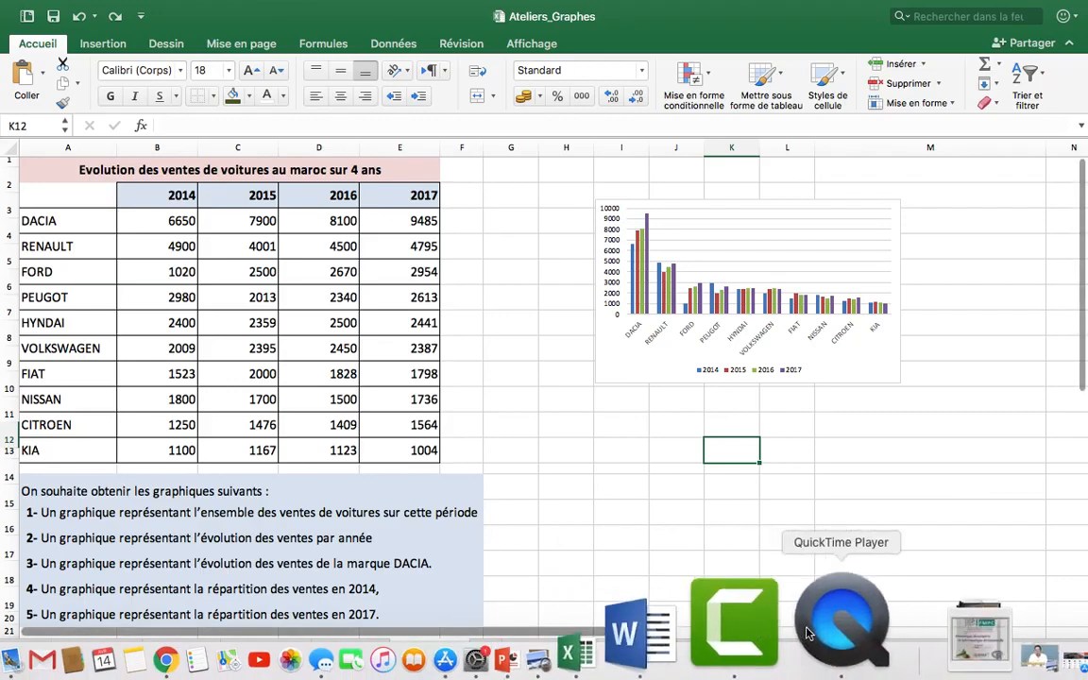
{"action": "left_click", "coordinate": [831, 631]}
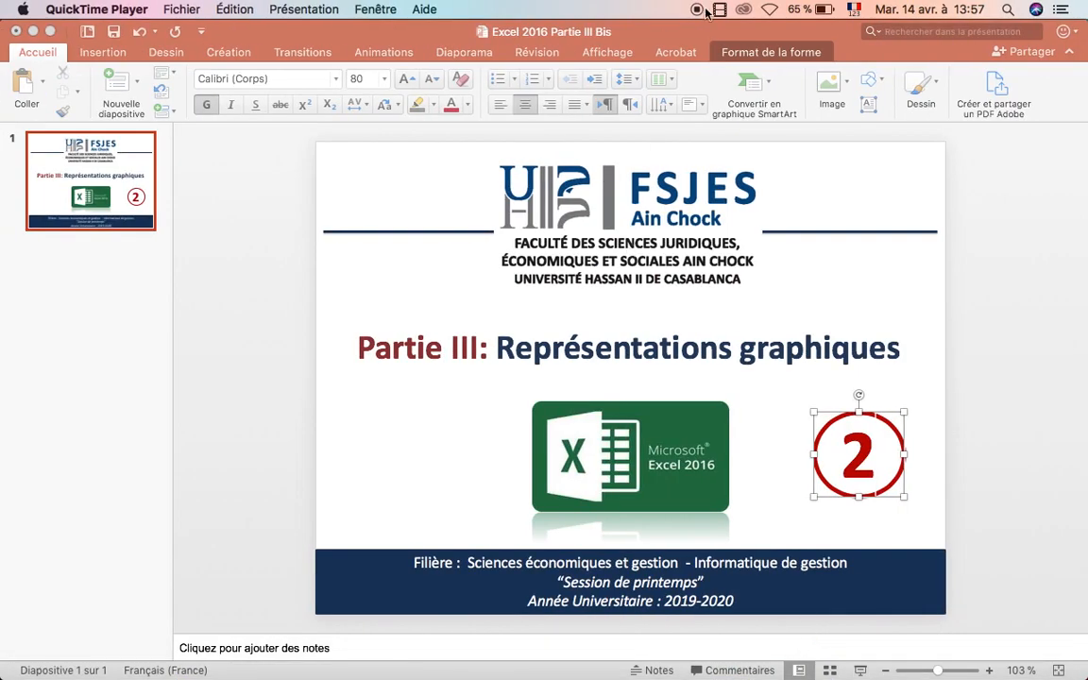